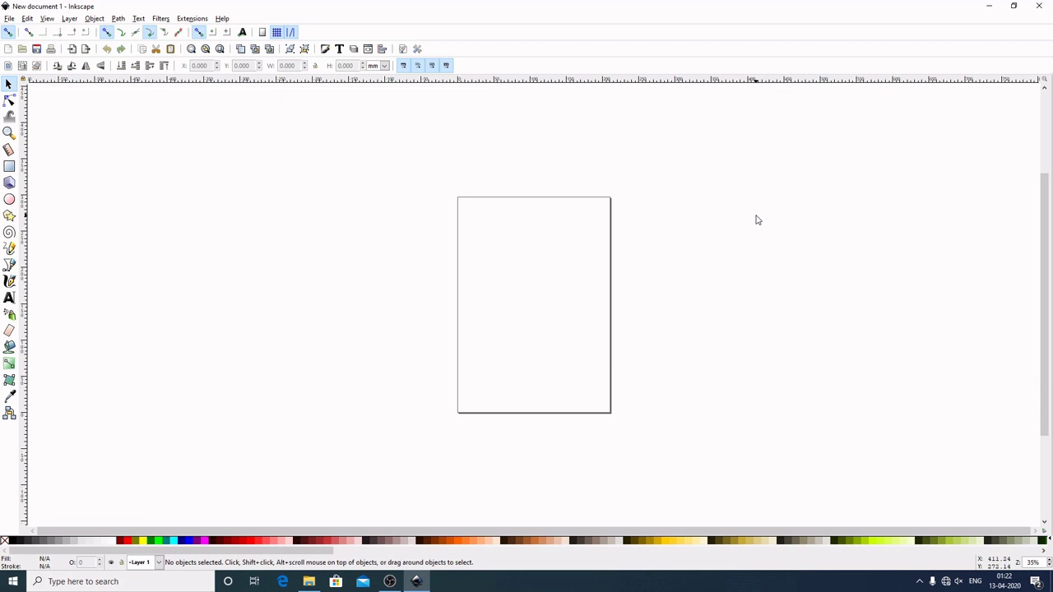
- In Document Properties, set display and page-size units to px and hide the page border
left_click(8, 19)
left_click(63, 198)
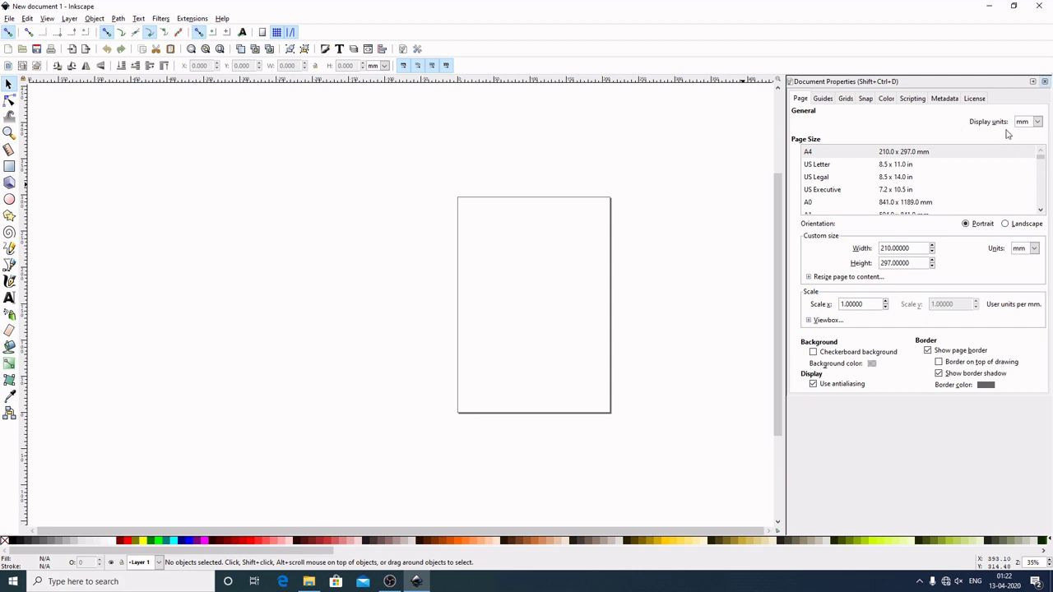
left_click(1037, 123)
left_click(1028, 202)
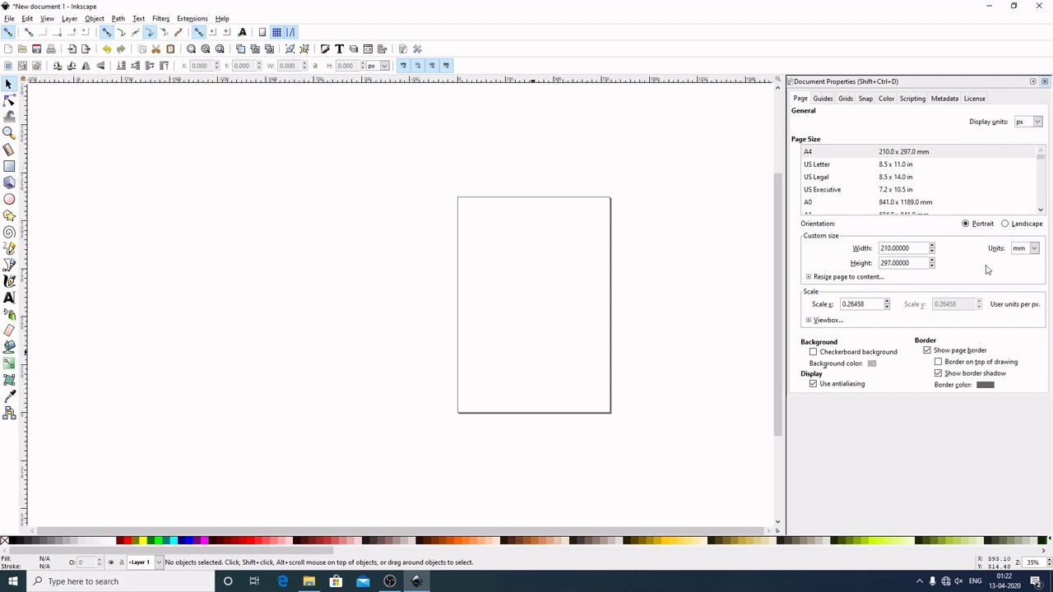
left_click(1034, 248)
left_click(1028, 333)
left_click(929, 354)
left_click(1045, 82)
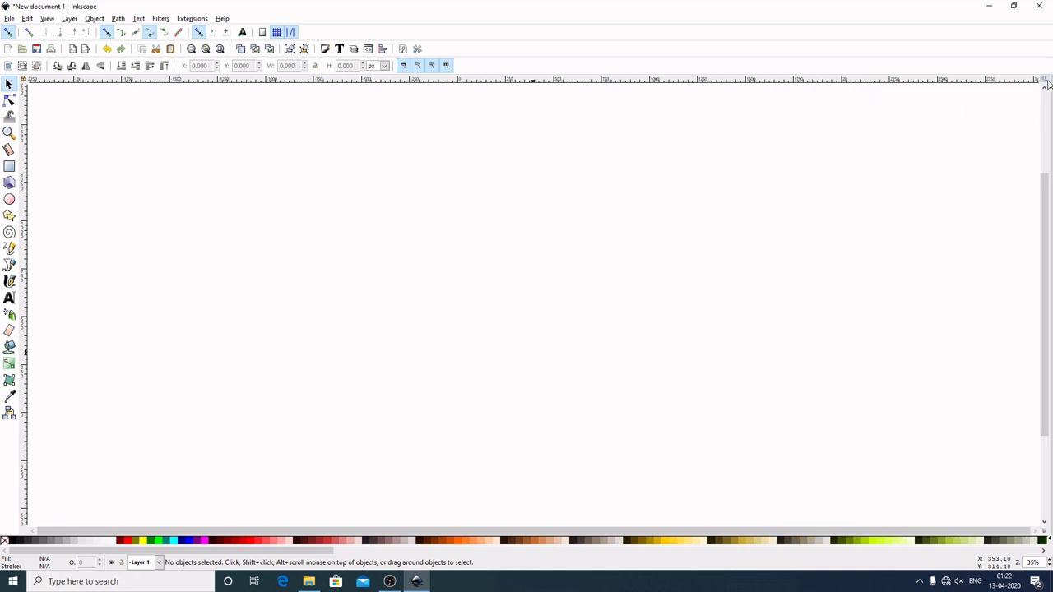
- Zoom the canvas to 1:1 actual size
left_click(47, 18)
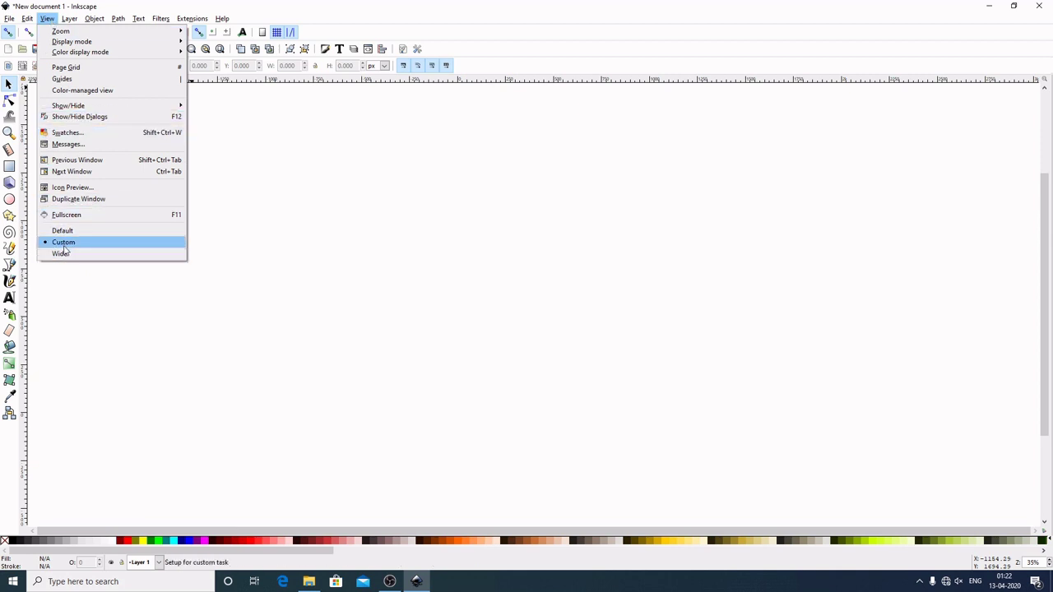
mouse_move(99, 31)
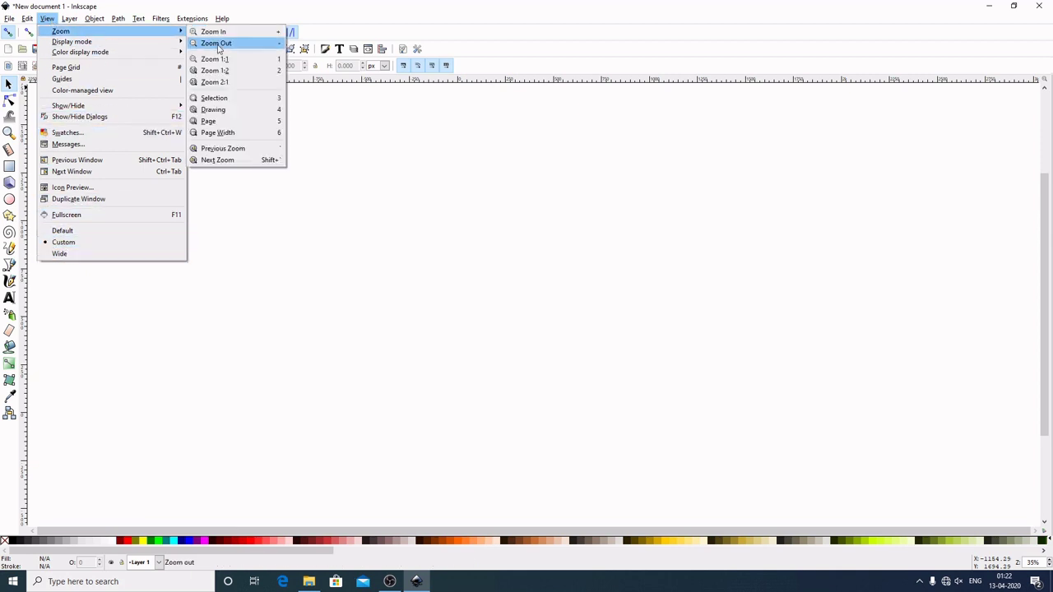
left_click(238, 61)
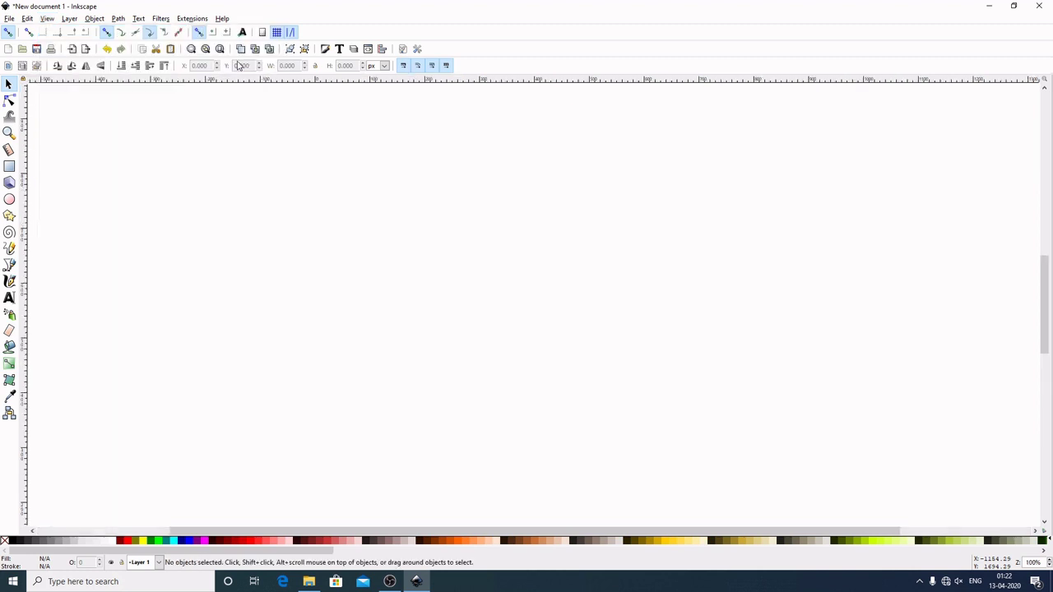
- Dock the Fill and Stroke panel, turn snapping on and enable snapping to object centres
left_click(325, 49)
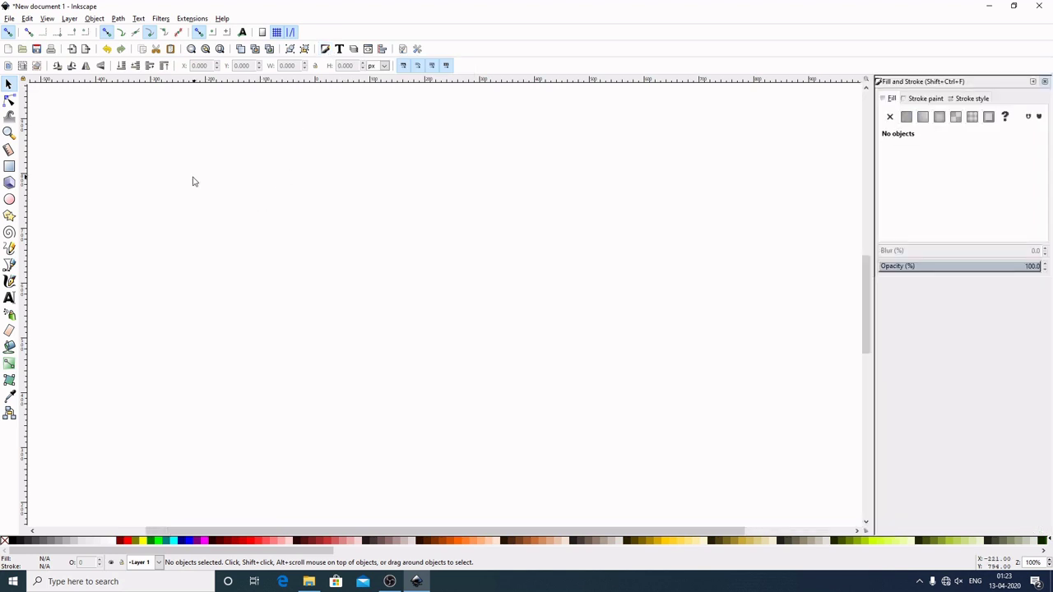
left_click(5, 33)
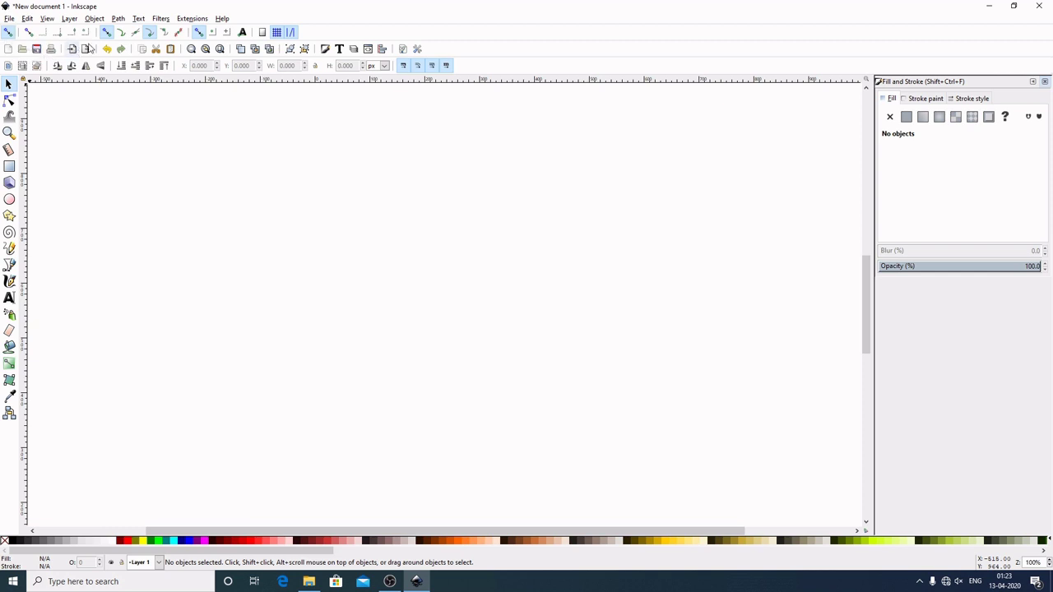
left_click(213, 34)
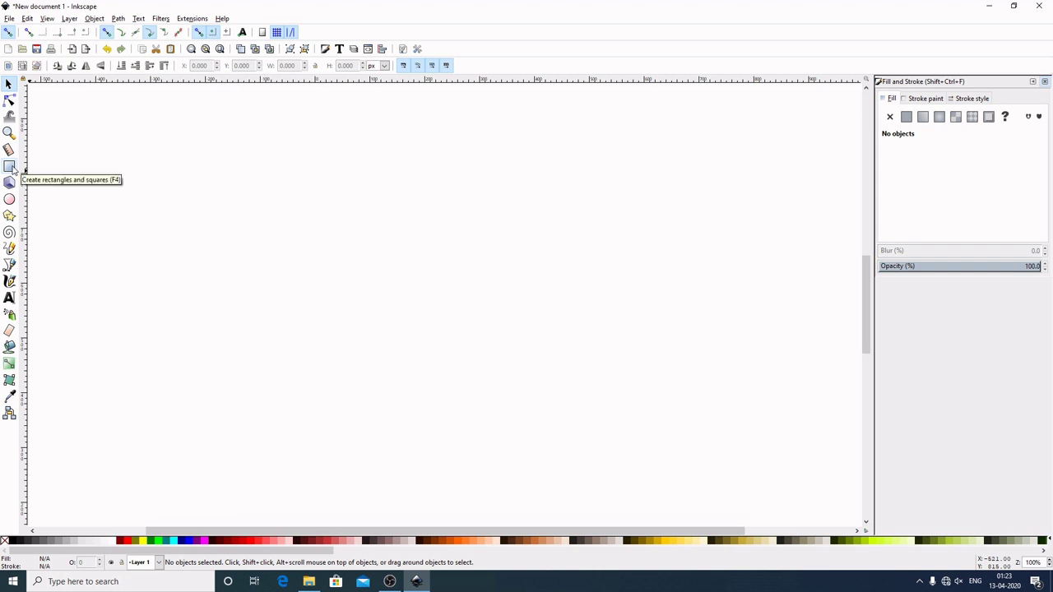
- Draw a rectangle and size it to 1280 × 720 px
left_click(9, 167)
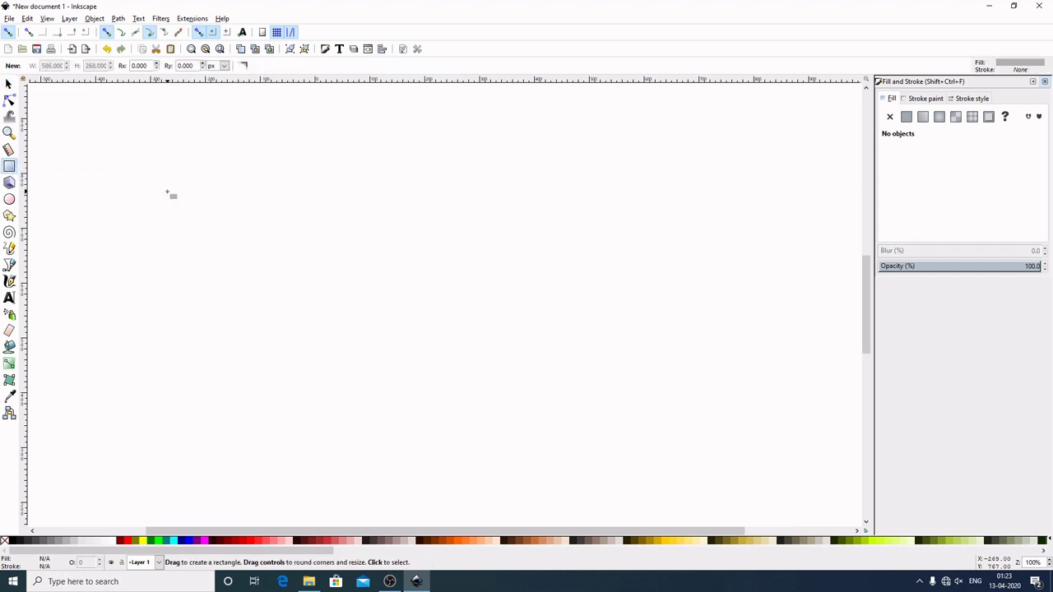
mouse_move(180, 189)
left_mouse_down()
mouse_move(236, 243)
mouse_move(634, 392)
left_mouse_up()
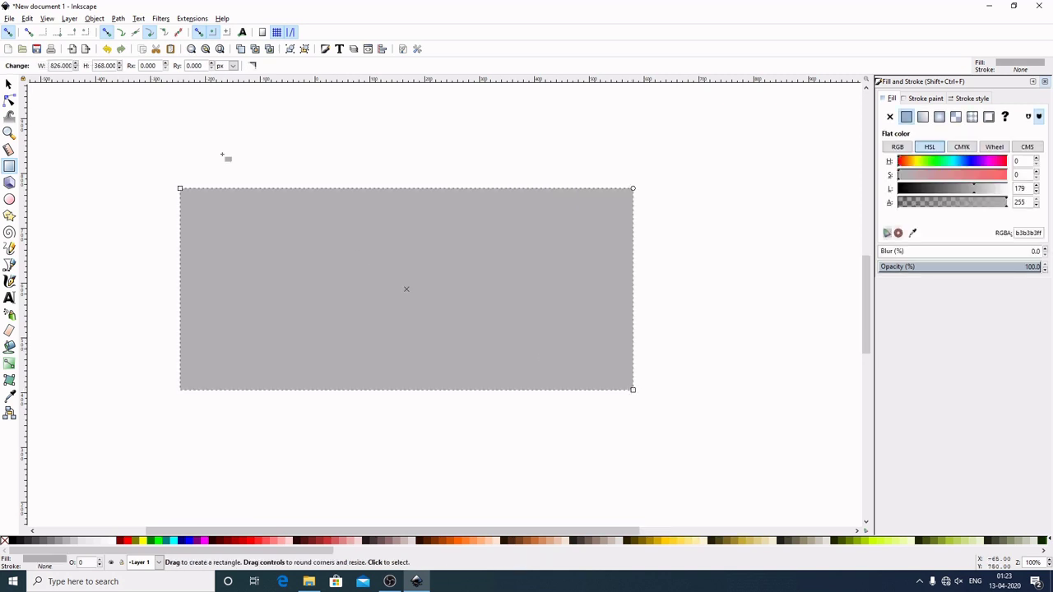
left_click(8, 84)
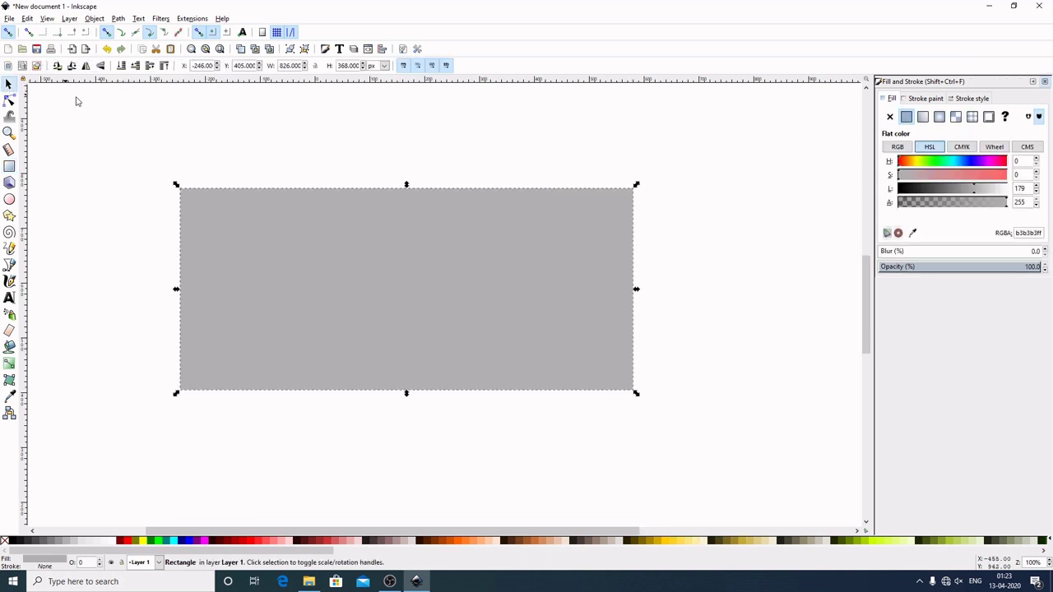
double_click(290, 65)
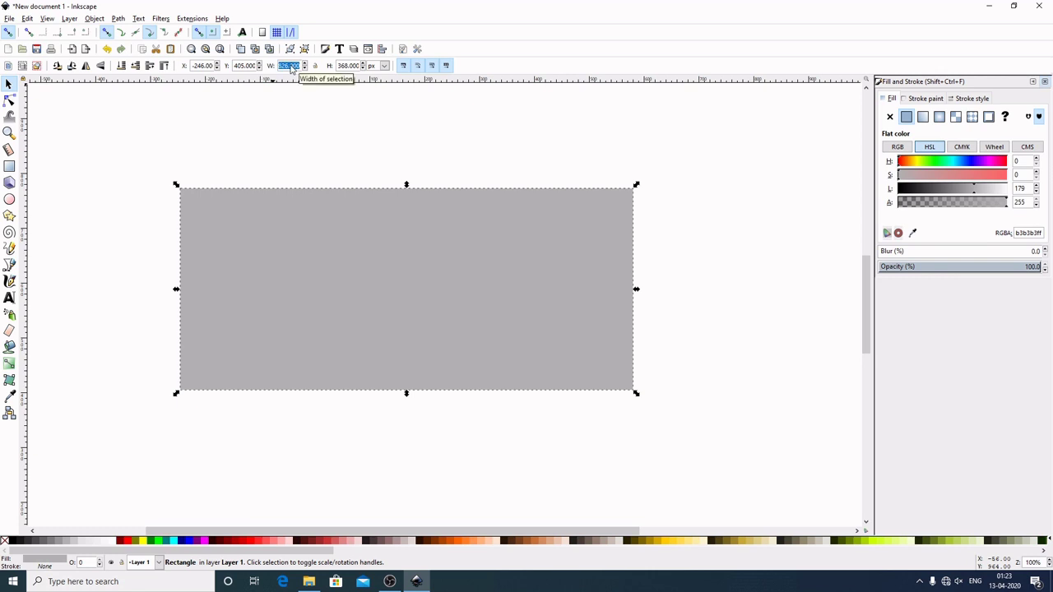
type("1280")
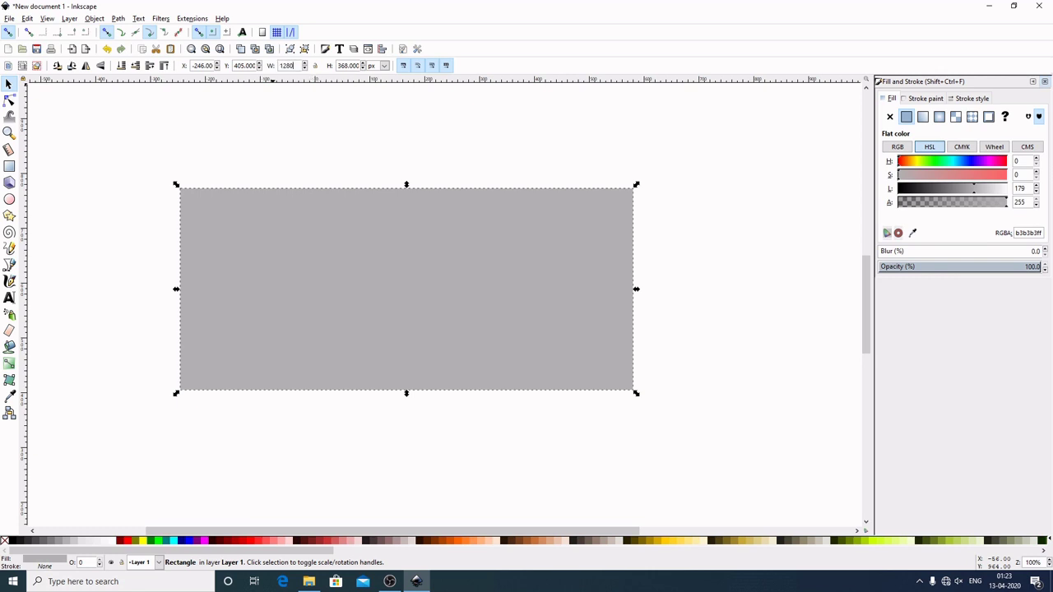
double_click(348, 66)
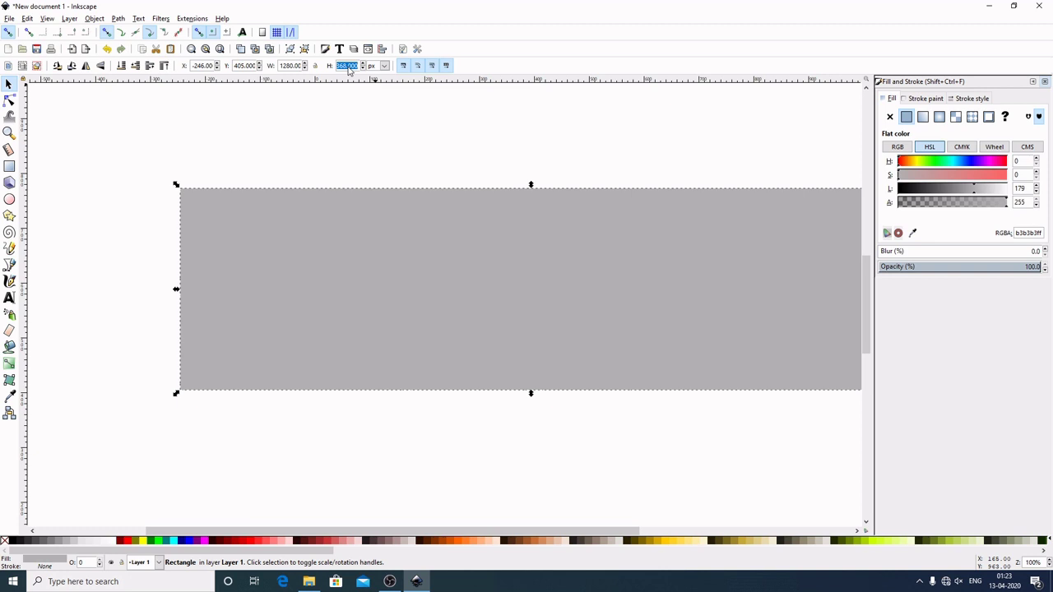
type("720")
key("Return")
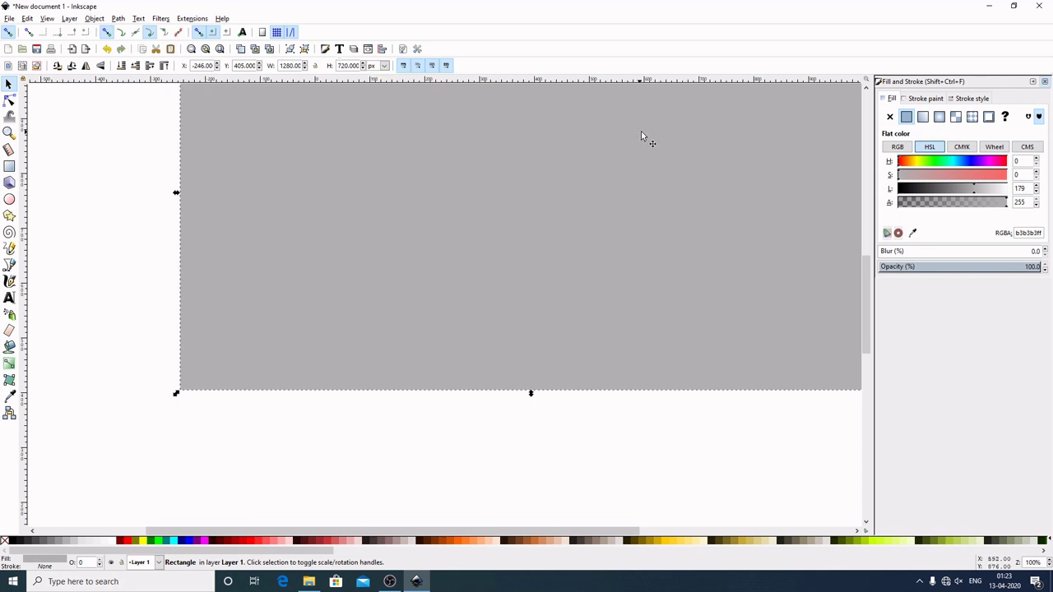
- Move the rectangle fully into view and recentre the canvas on it
left_click_drag(686, 147, 612, 258)
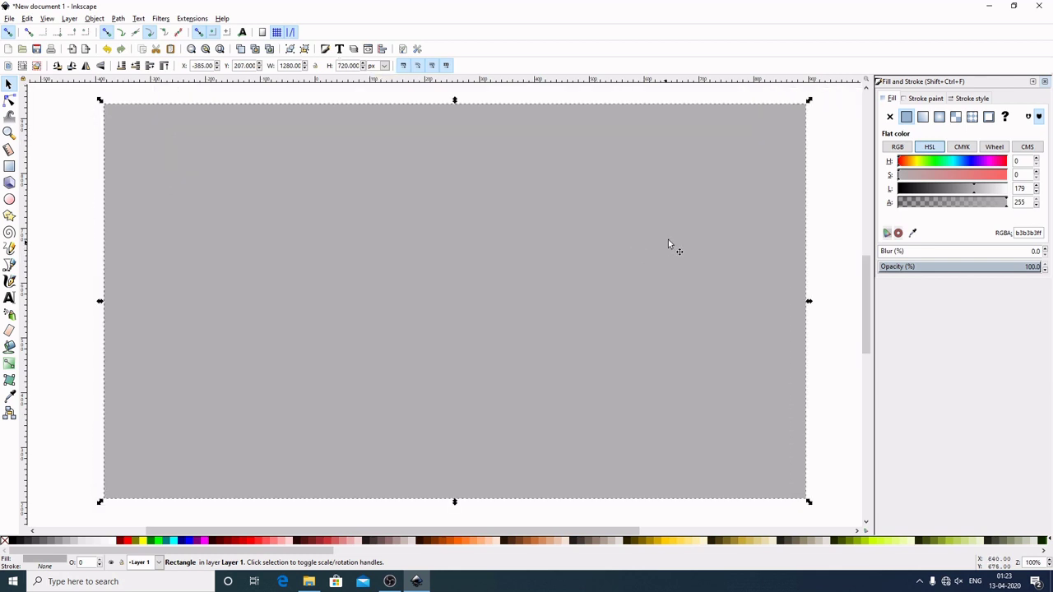
scroll(680, 233, "down", 1)
scroll(722, 242, "down", 1)
left_click_drag(780, 230, 672, 227)
scroll(686, 254, "down", 1)
scroll(686, 256, "up", 2)
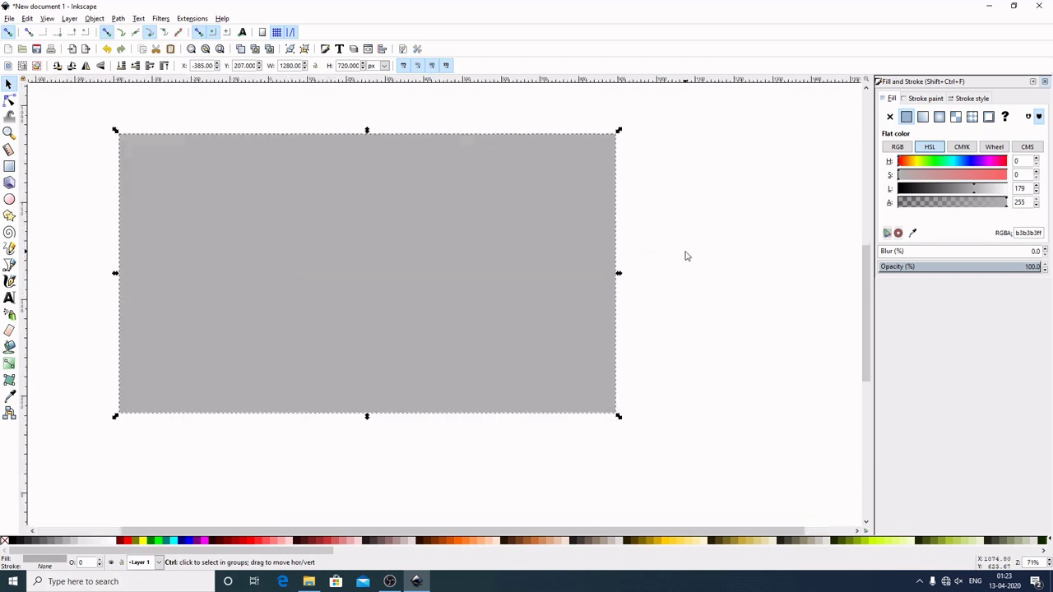
scroll(686, 256, "down", 2)
scroll(686, 255, "up", 3)
scroll(686, 255, "down", 2)
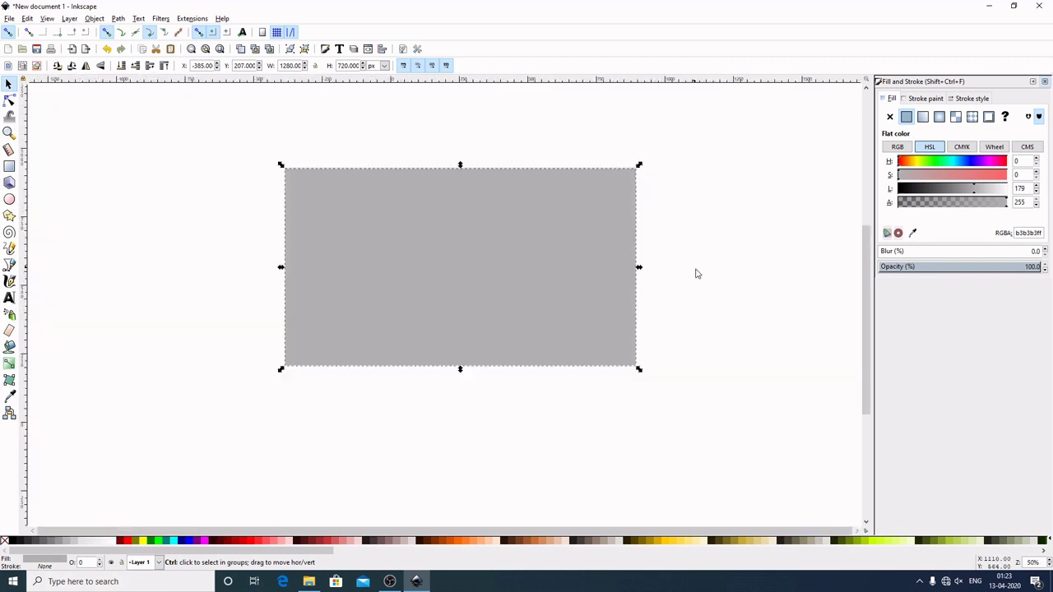
scroll(711, 294, "up", 2)
scroll(710, 294, "down", 2)
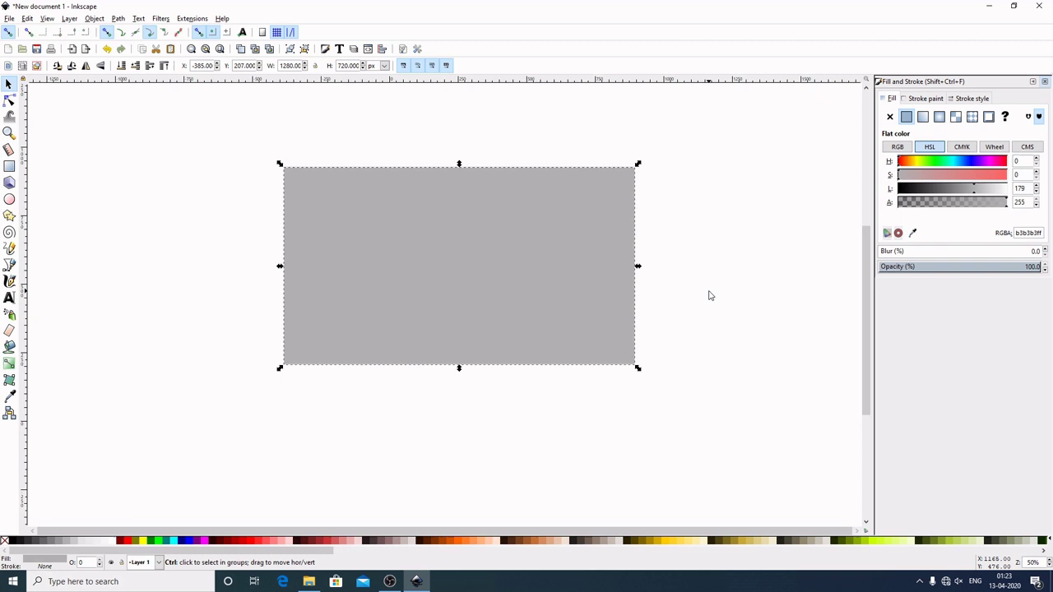
scroll(711, 294, "up", 1)
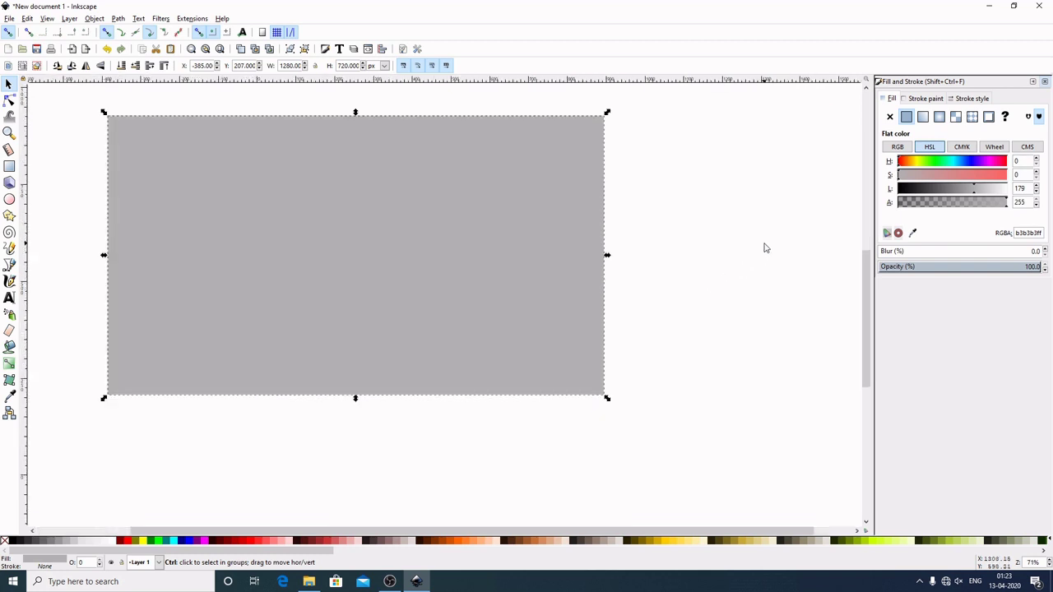
left_click_drag(764, 244, 766, 275)
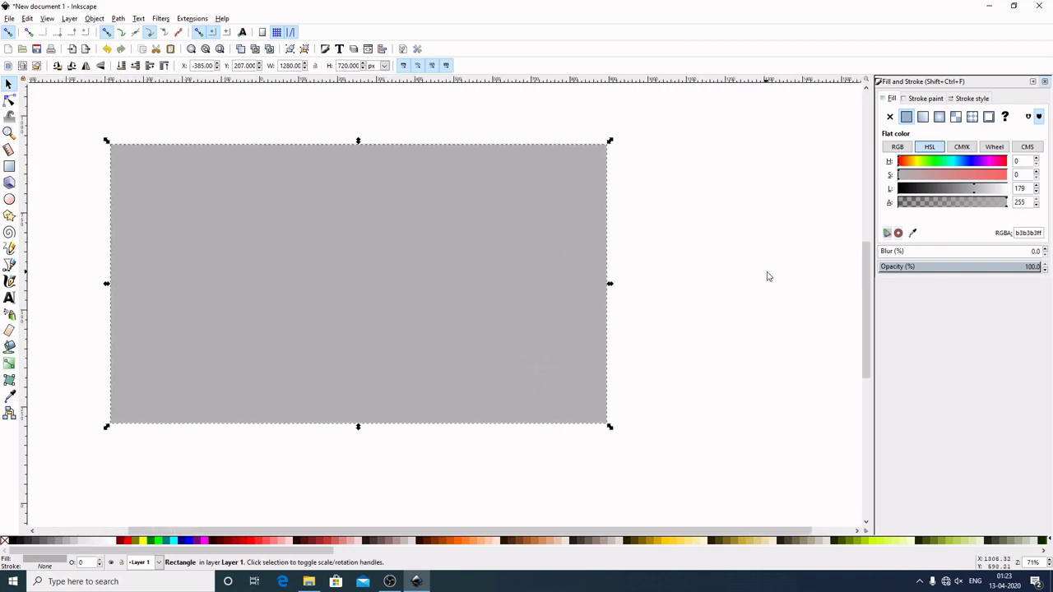
scroll(774, 276, "down", 1)
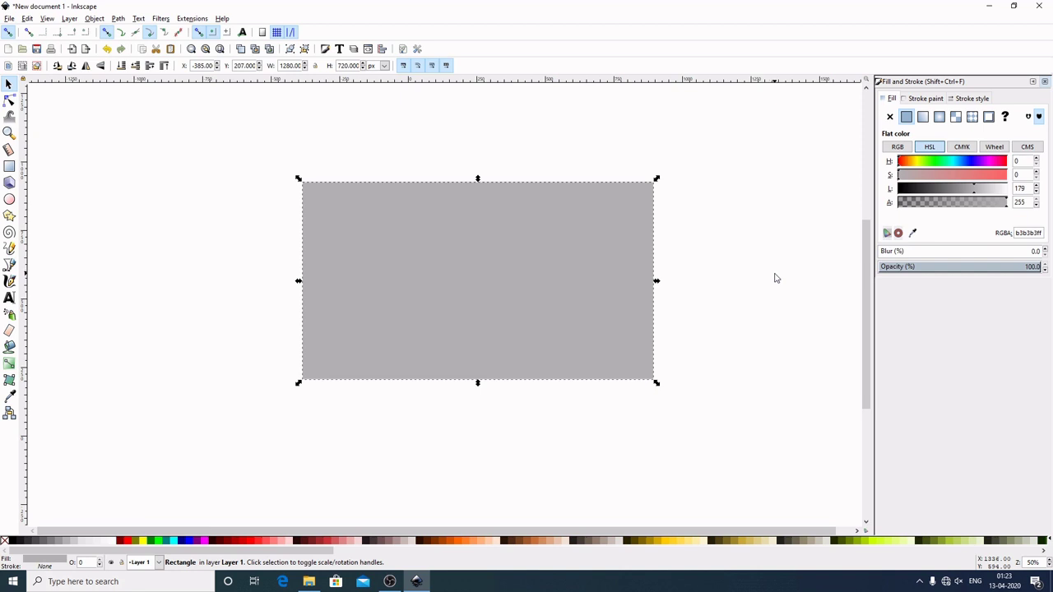
mouse_move(774, 278)
left_mouse_down()
mouse_move(745, 261)
mouse_move(590, 272)
mouse_move(744, 237)
mouse_move(752, 327)
mouse_move(746, 294)
mouse_move(755, 297)
mouse_move(743, 289)
mouse_move(760, 286)
left_mouse_up()
scroll(754, 297, "up", 1, "ctrl")
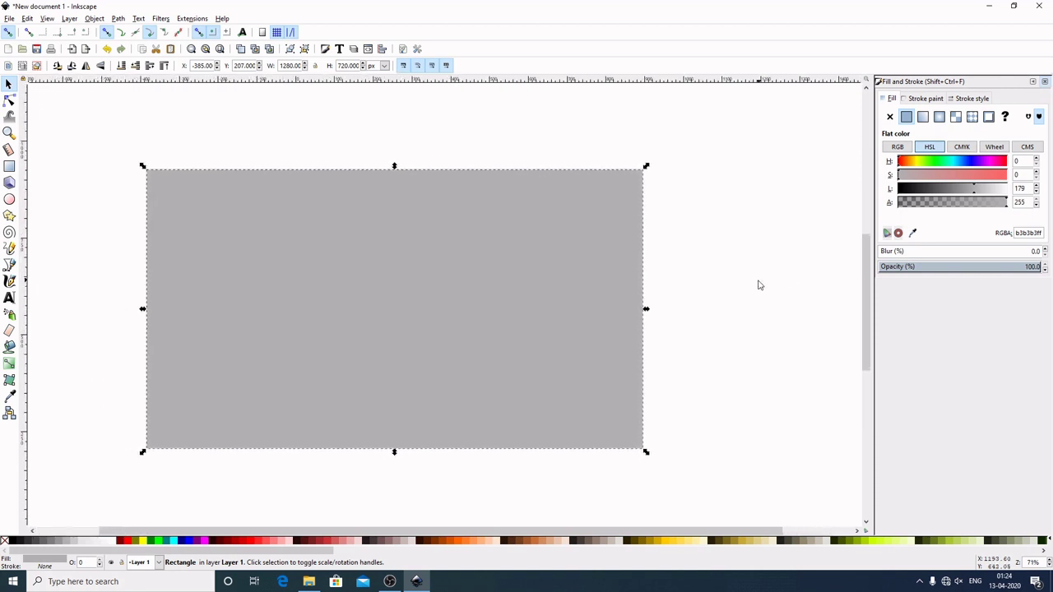
- Give the rectangle a linear gradient from its top-left to bottom-right corner, with a midpoint stop
left_click(923, 117)
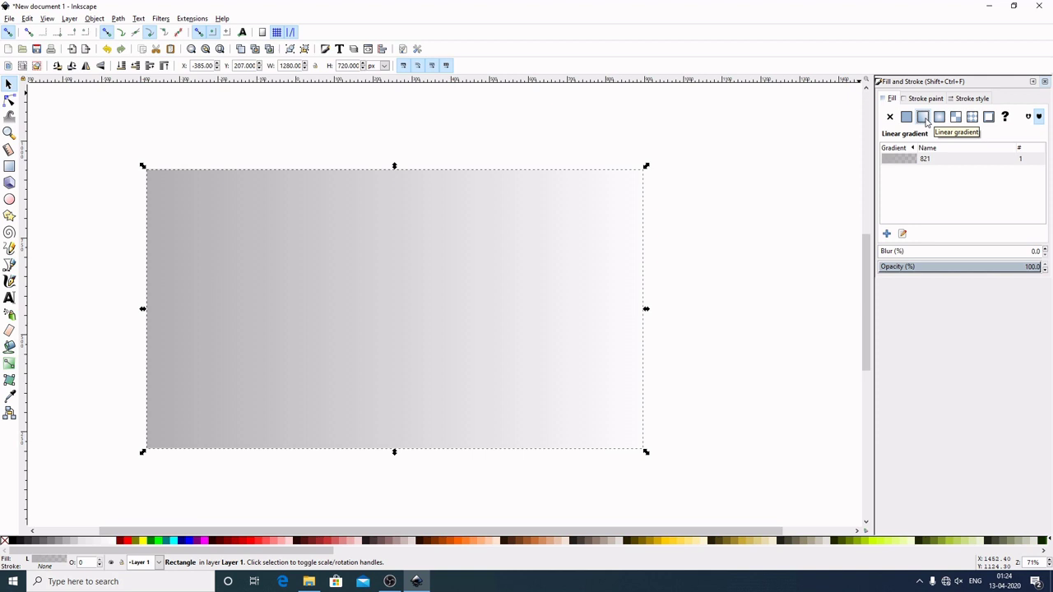
key("g")
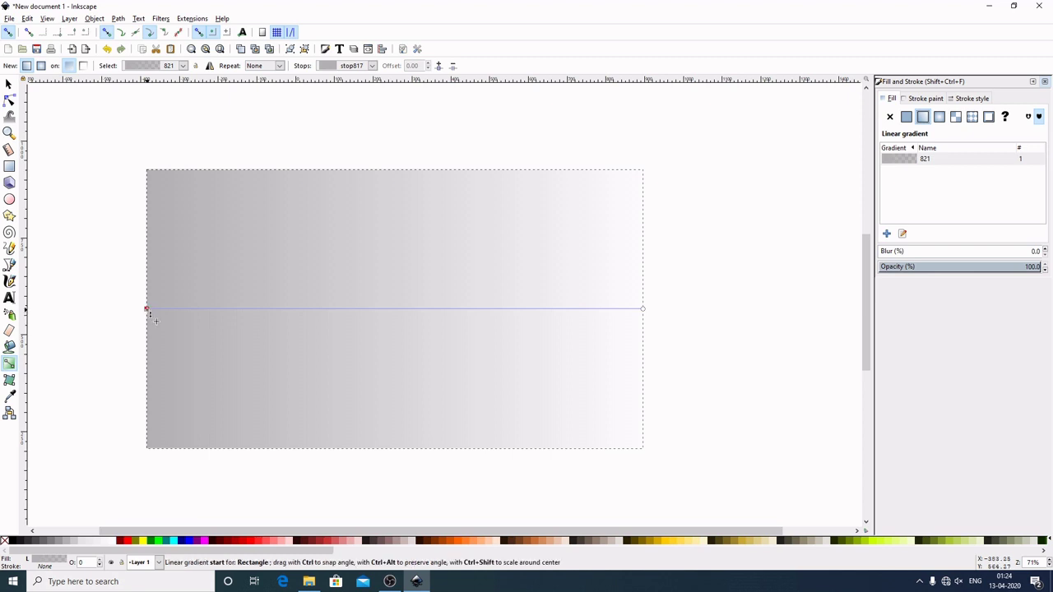
left_click_drag(147, 312, 146, 170)
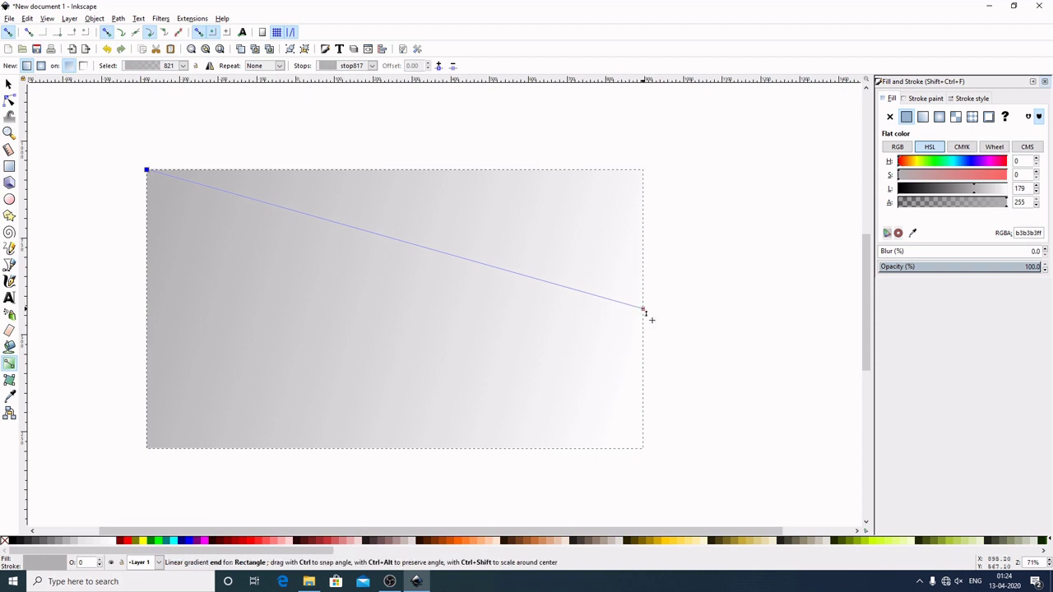
left_click_drag(645, 310, 643, 449)
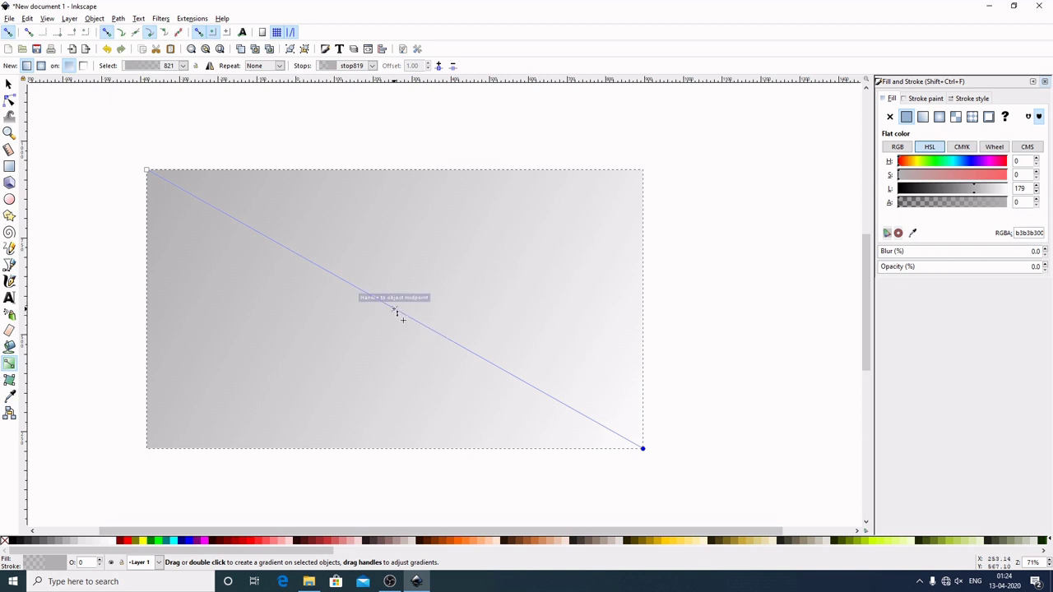
double_click(397, 313)
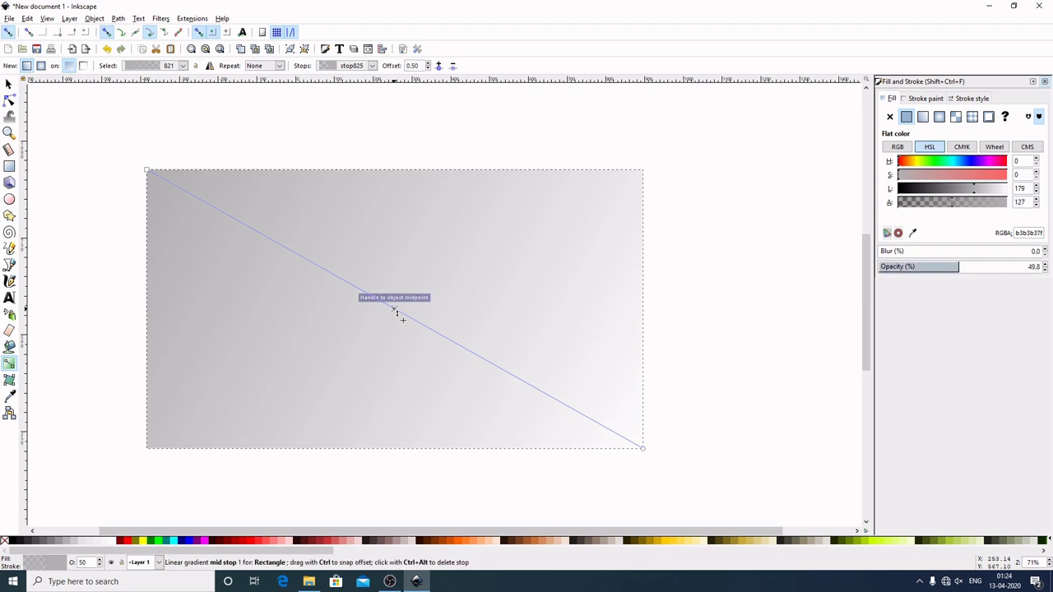
left_click(8, 84)
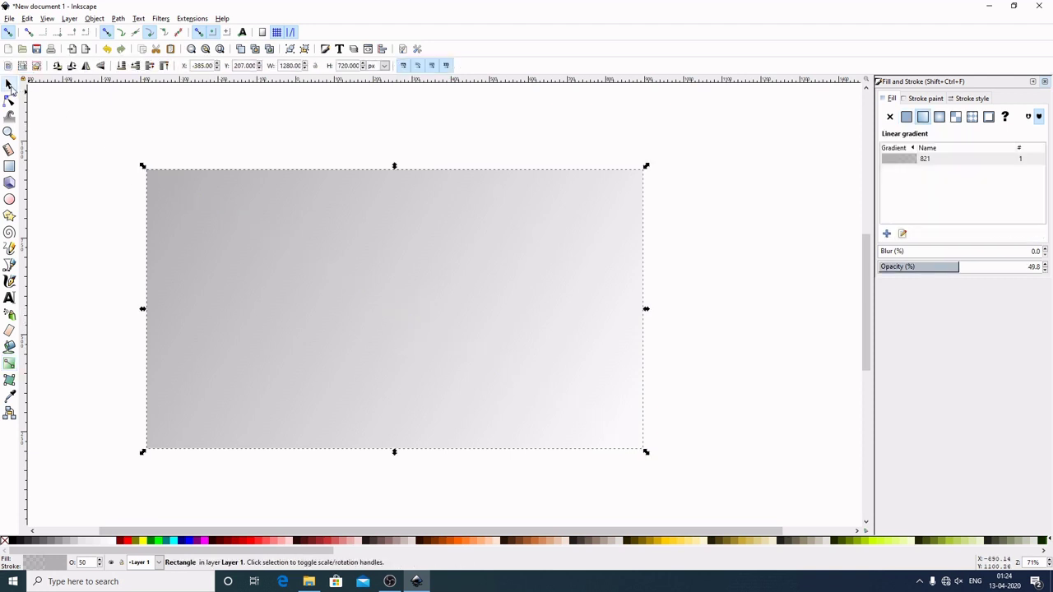
- Draw a small rectangle in free space left of the gradient rectangle
left_click(770, 173)
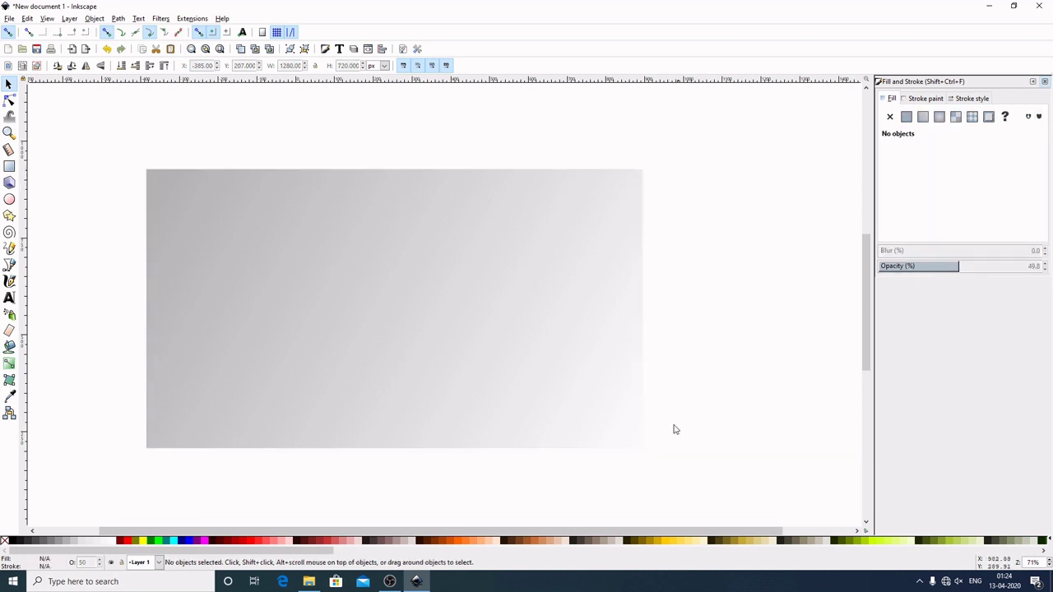
left_click_drag(313, 551, 337, 553)
left_click_drag(304, 490, 445, 462)
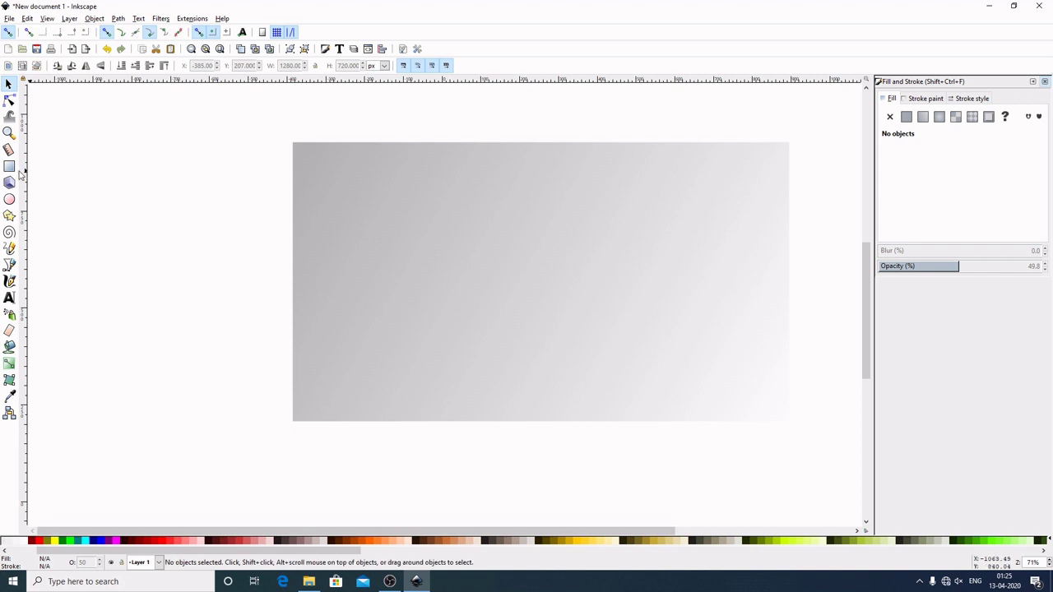
left_click(9, 166)
left_click_drag(94, 167, 129, 195)
left_click(9, 84)
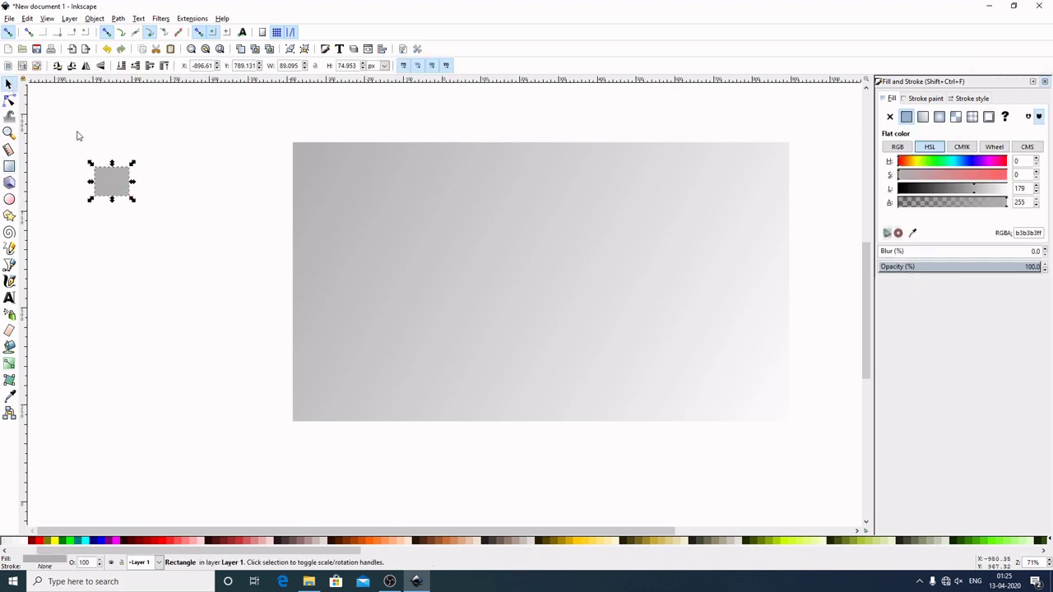
- Duplicate the small rectangle twice, stacking the copies in a column below it
right_click(110, 186)
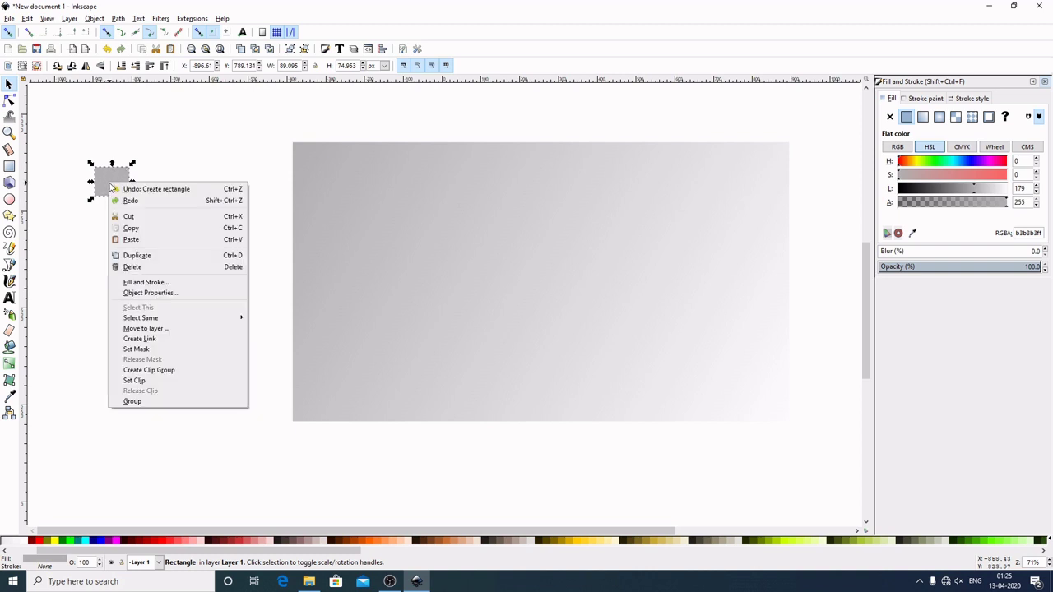
left_click(138, 259)
left_click_drag(125, 188, 113, 310)
key("ctrl")
key("ctrl+d")
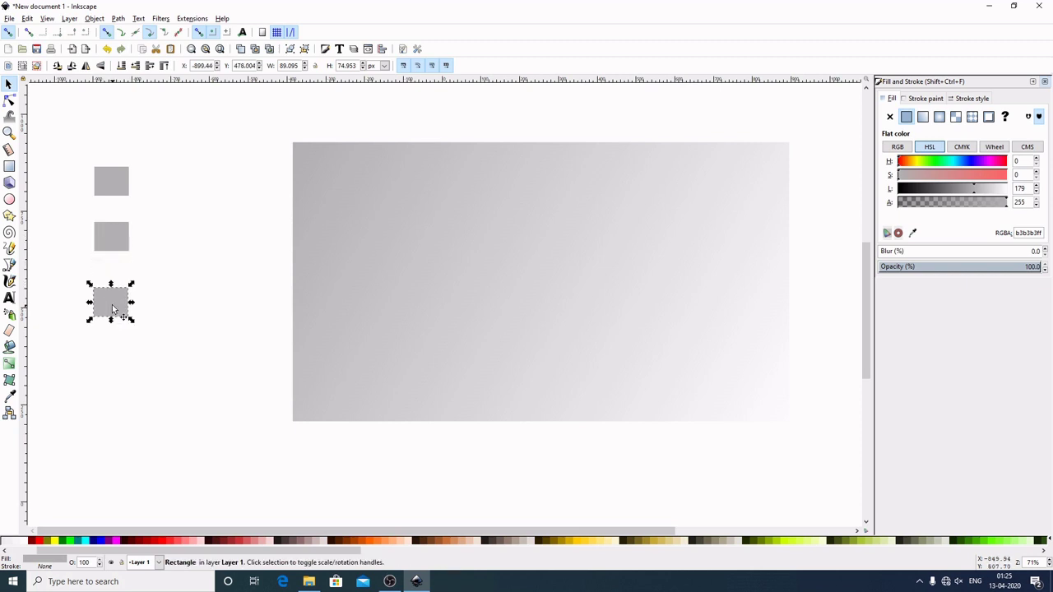
left_click(118, 193)
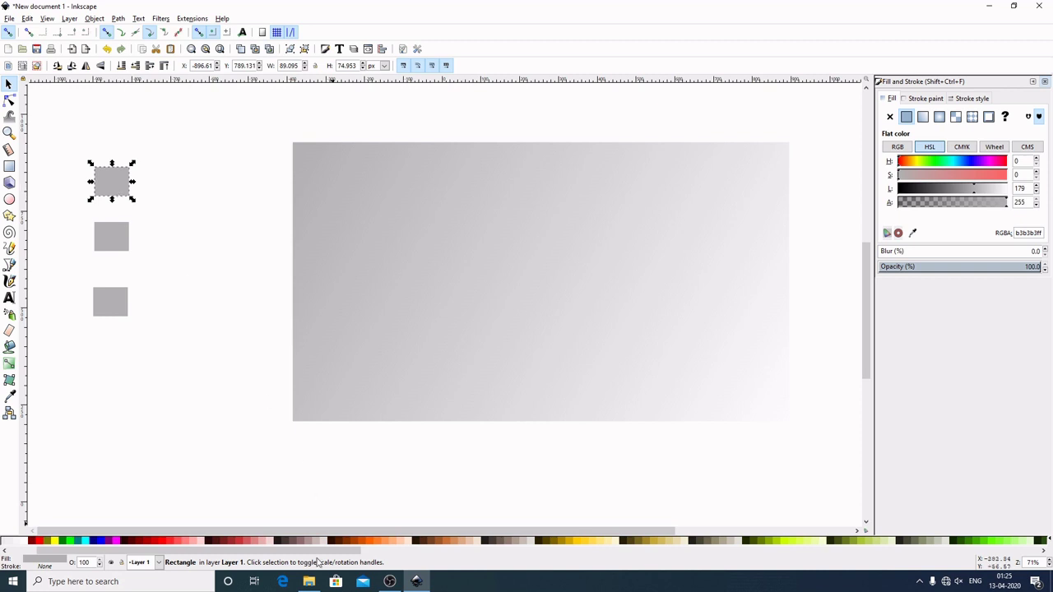
left_click_drag(317, 552, 819, 573)
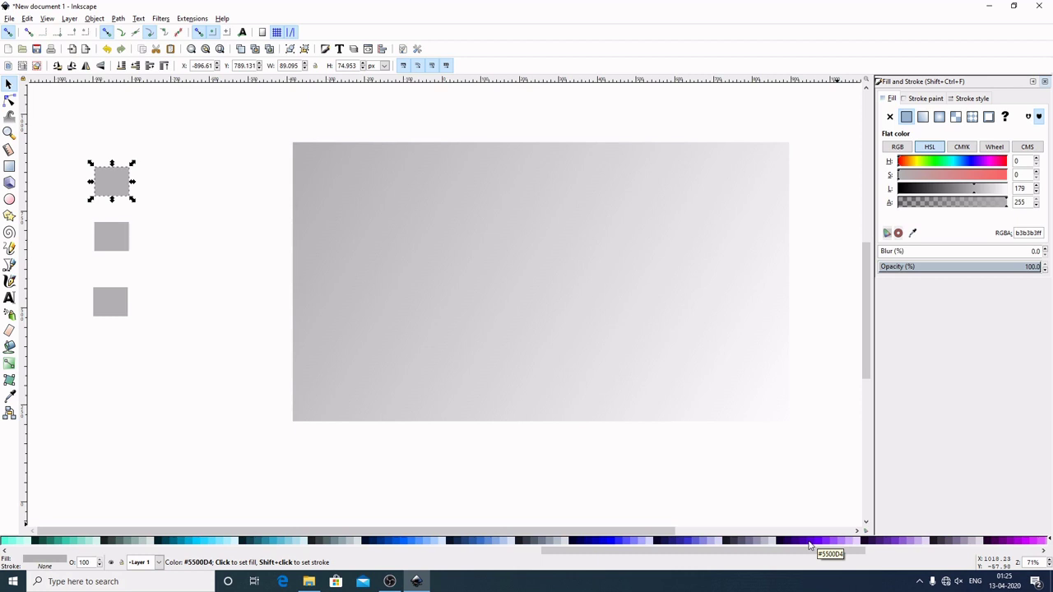
- Fill the top square purple #5500D4 and label it 5500d4
left_click(809, 541)
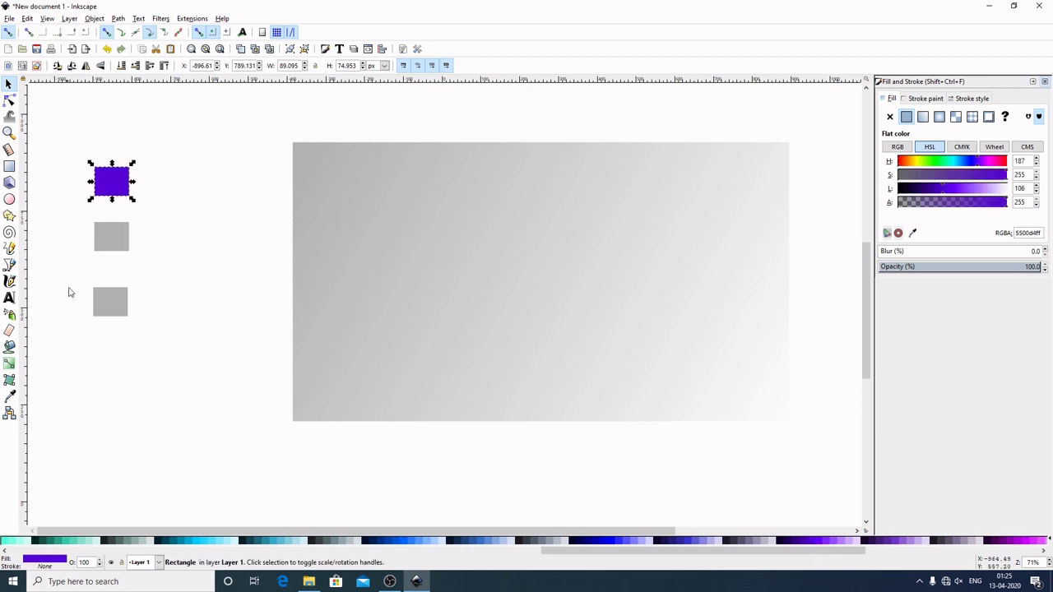
left_click(9, 298)
left_click(161, 183)
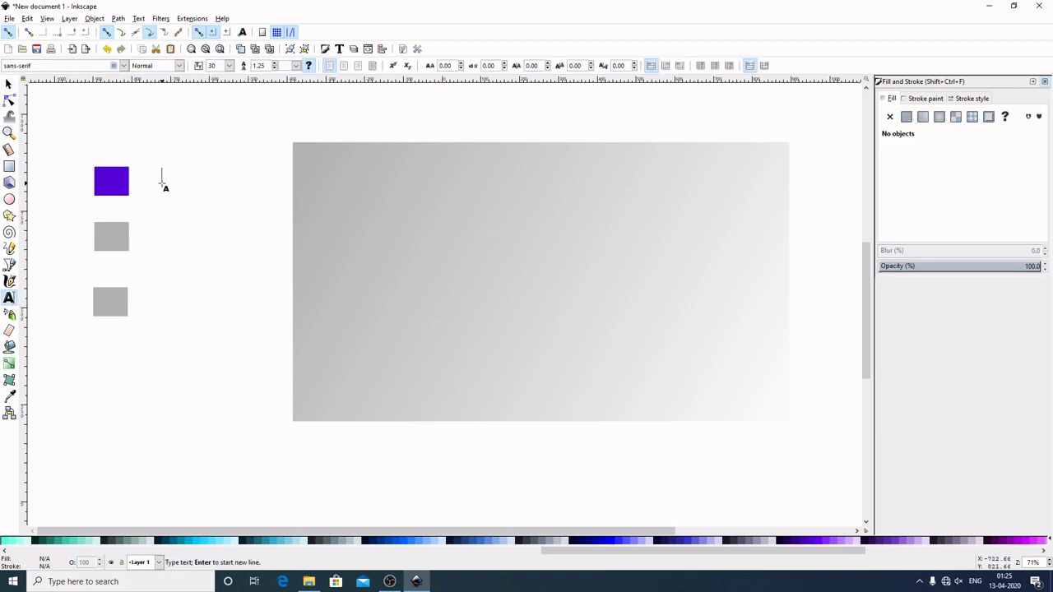
type("55")
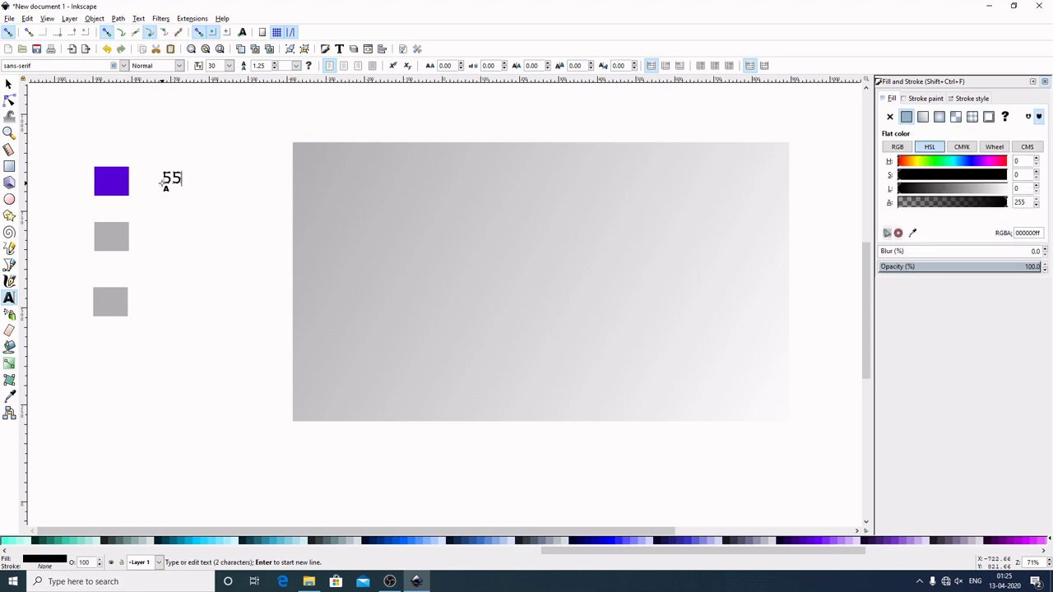
type("00d4")
left_click(8, 83)
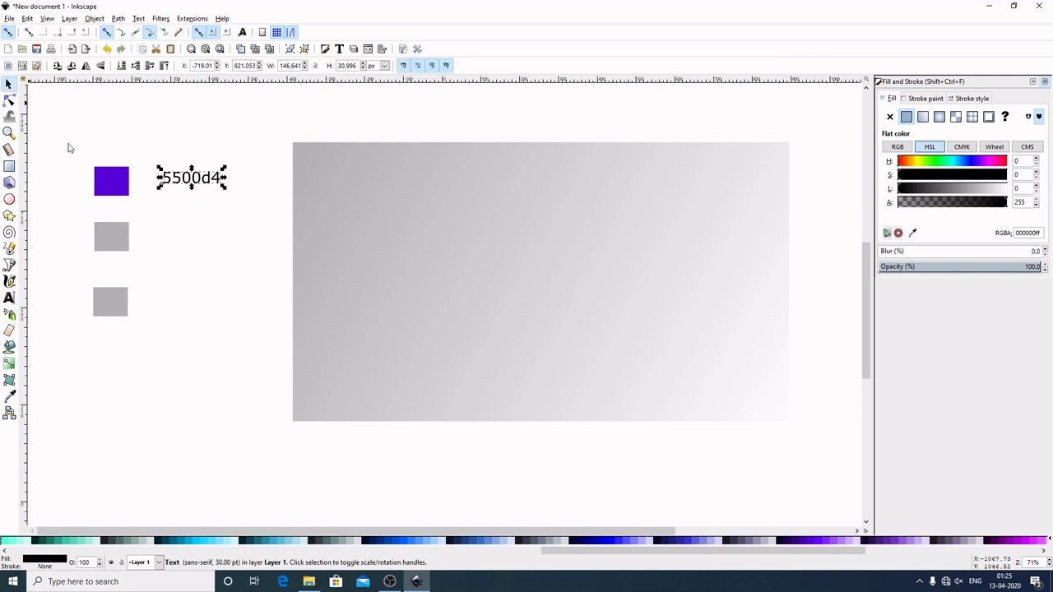
- Fill the middle square violet #AA00D4 and label it aa00d4
left_click(116, 249)
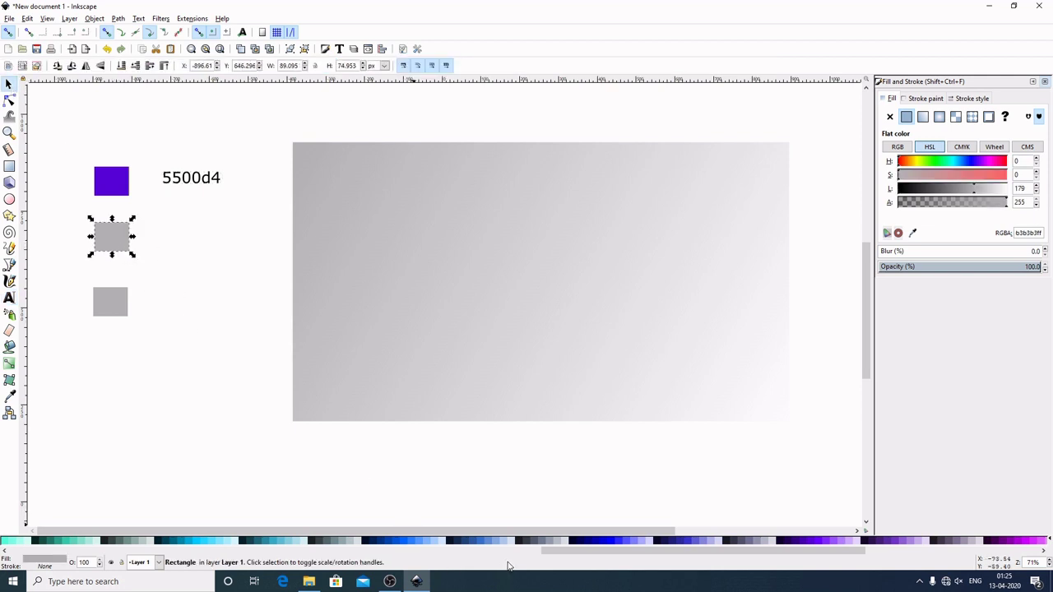
left_click_drag(642, 555, 681, 555)
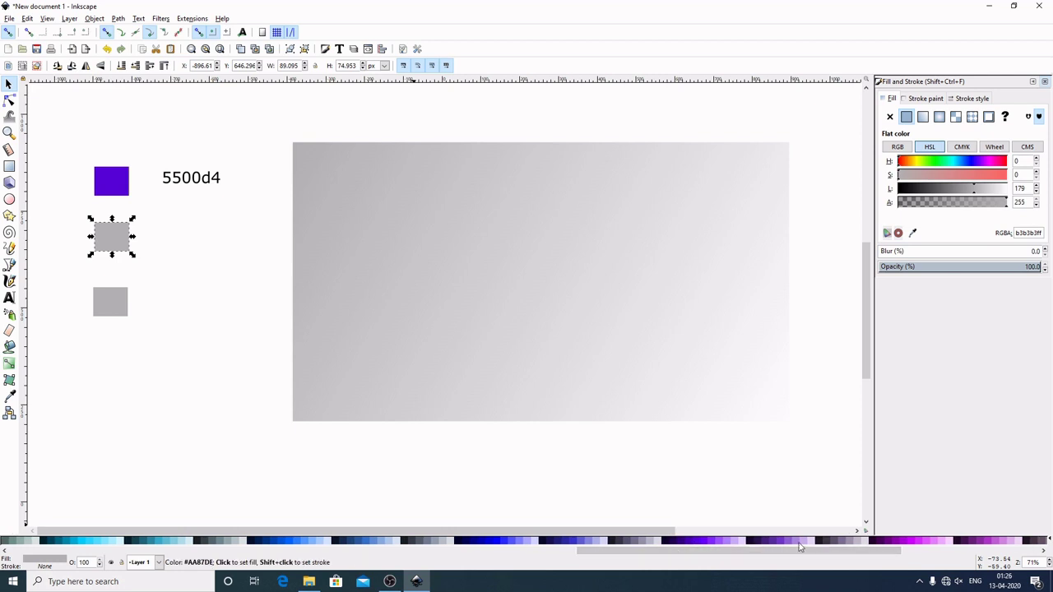
left_click(905, 545)
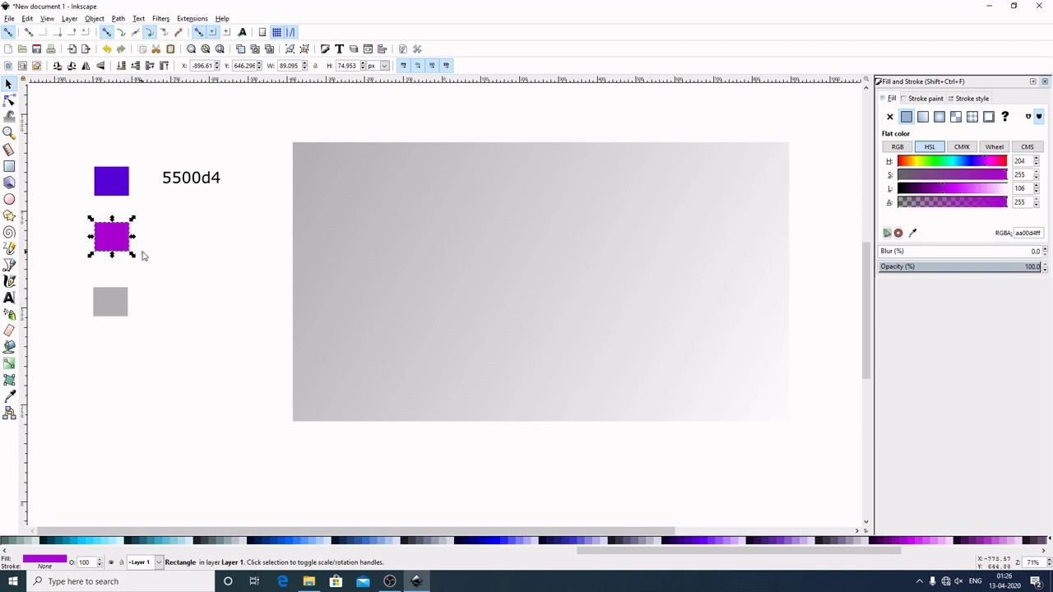
left_click(9, 298)
left_click(167, 235)
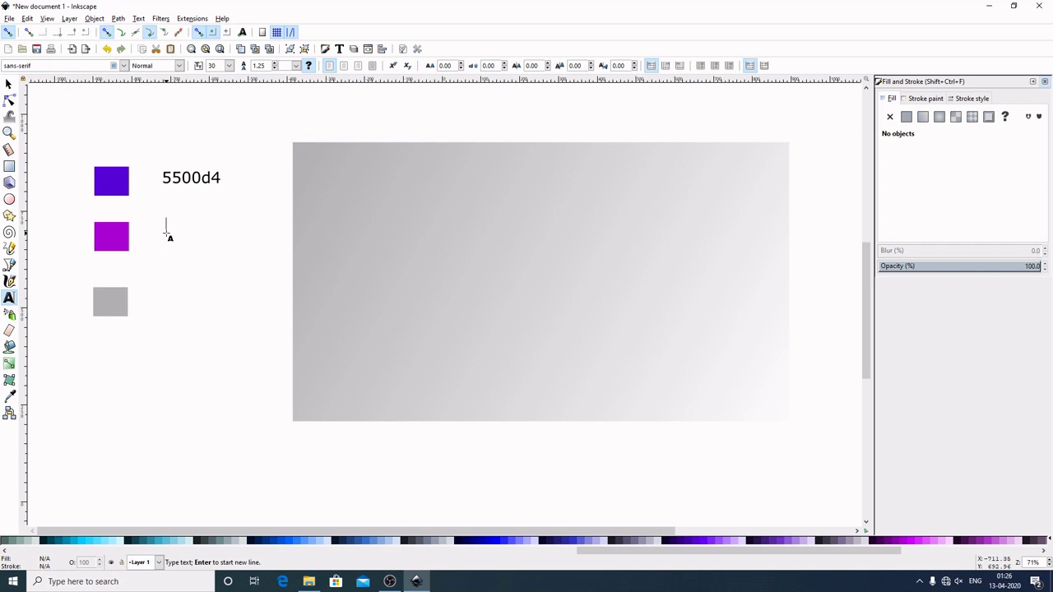
type("aa")
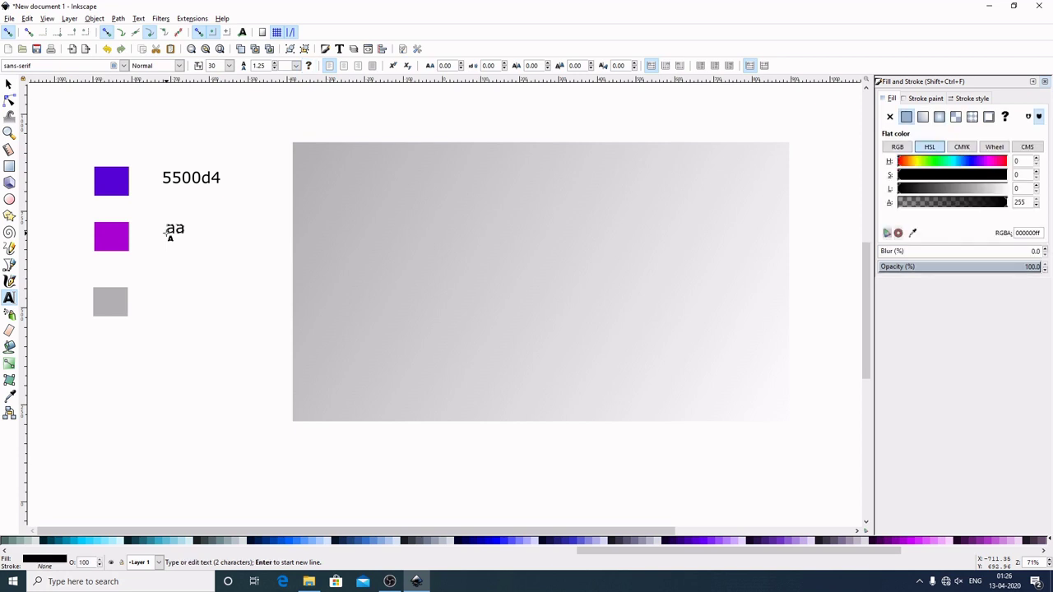
type("00d4")
left_click(10, 85)
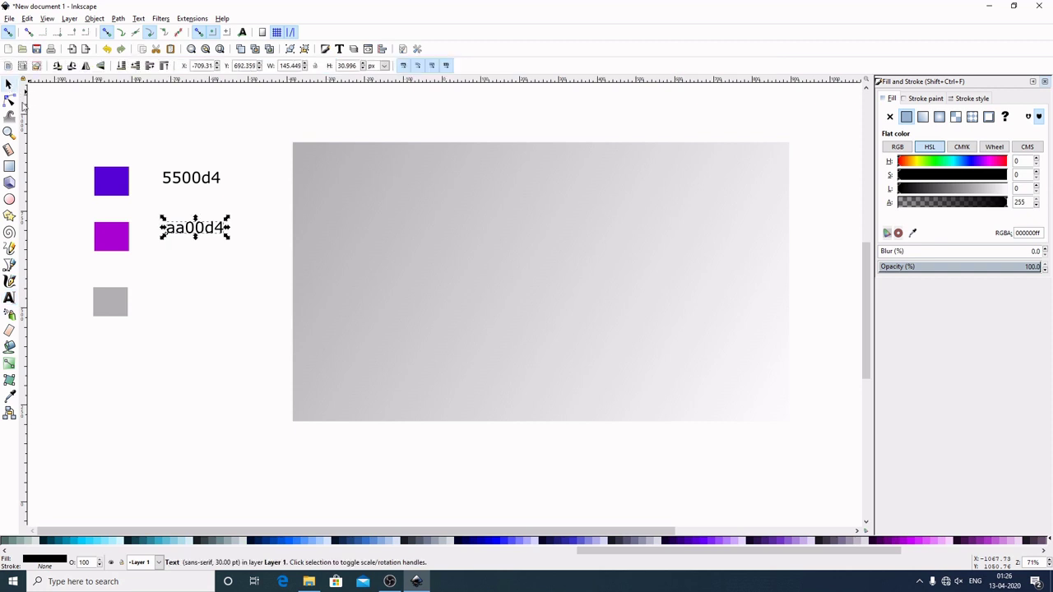
- Fill the bottom square magenta #D400AA and label it d400aa
left_click(115, 309)
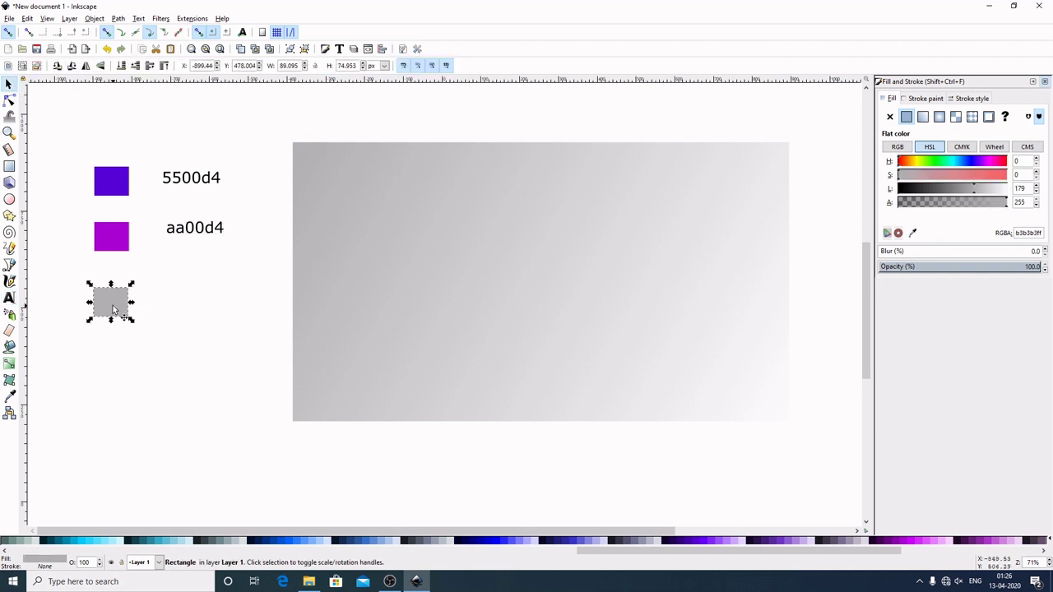
scroll(576, 541, "down", 2)
left_click_drag(685, 553, 720, 555)
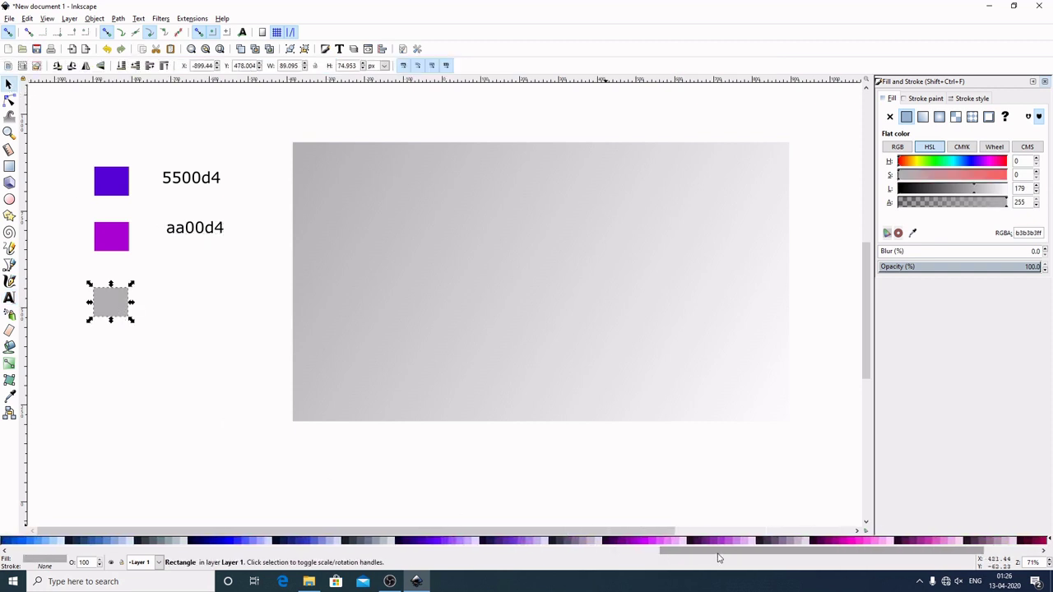
left_click(842, 545)
left_click(9, 298)
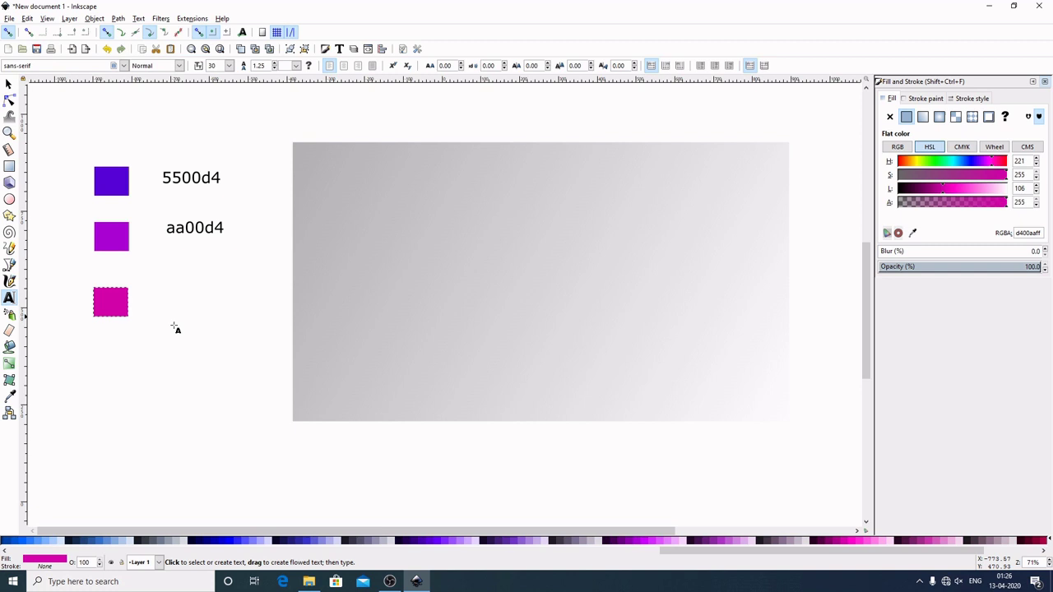
left_click(166, 301)
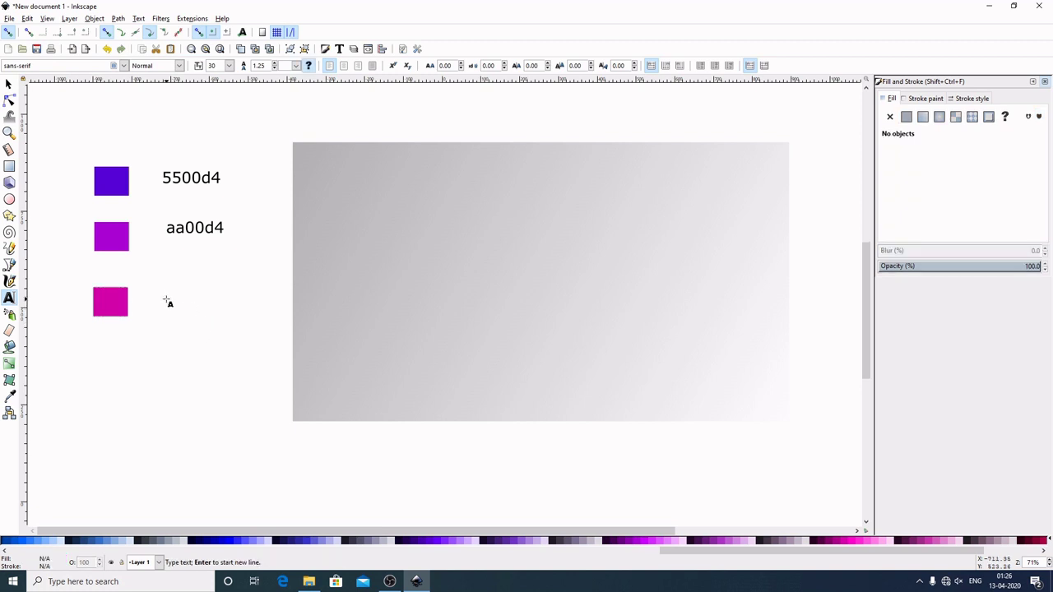
type("d400aa")
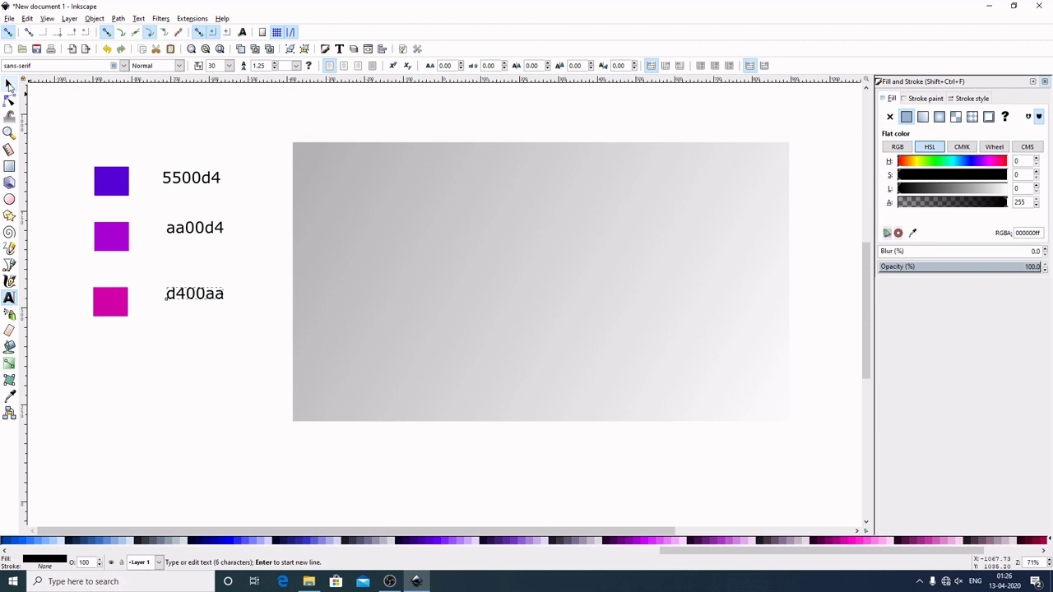
left_click(9, 83)
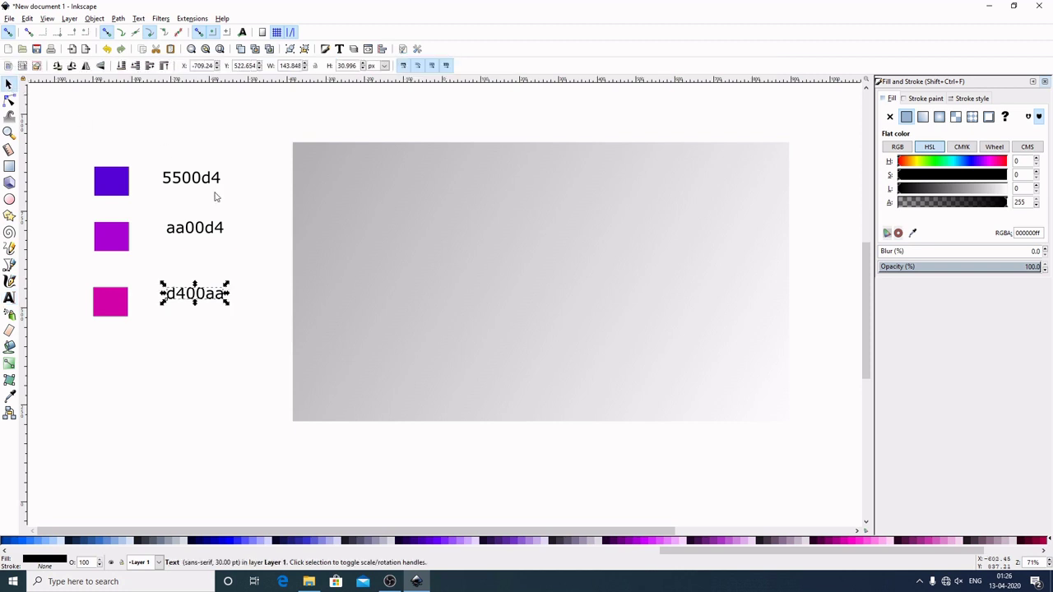
left_click(161, 386)
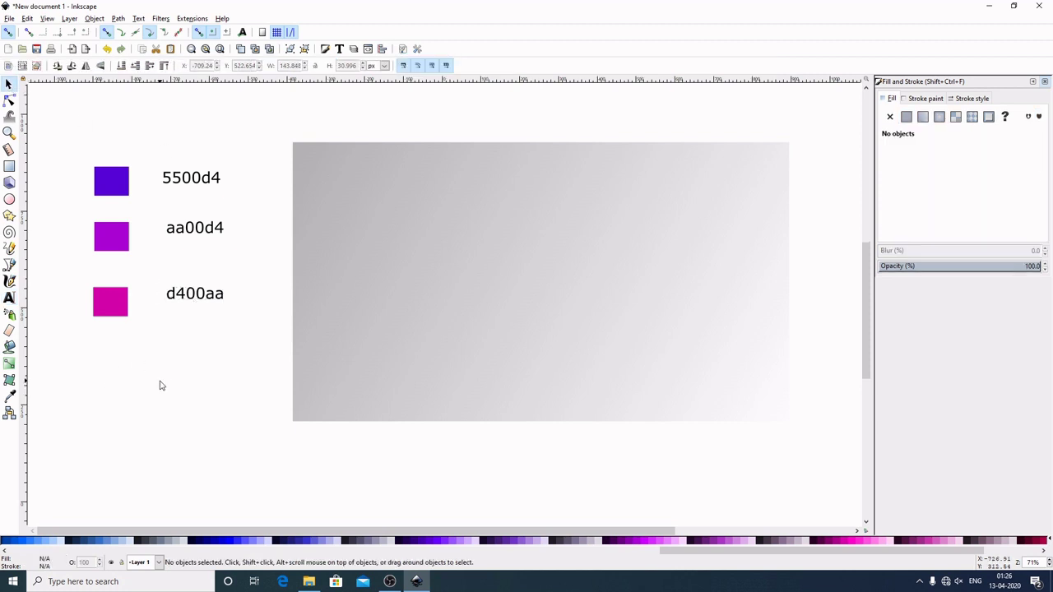
- With the Gradient tool (G), select the rectangle's top-left start stop
left_click(549, 253)
key("g")
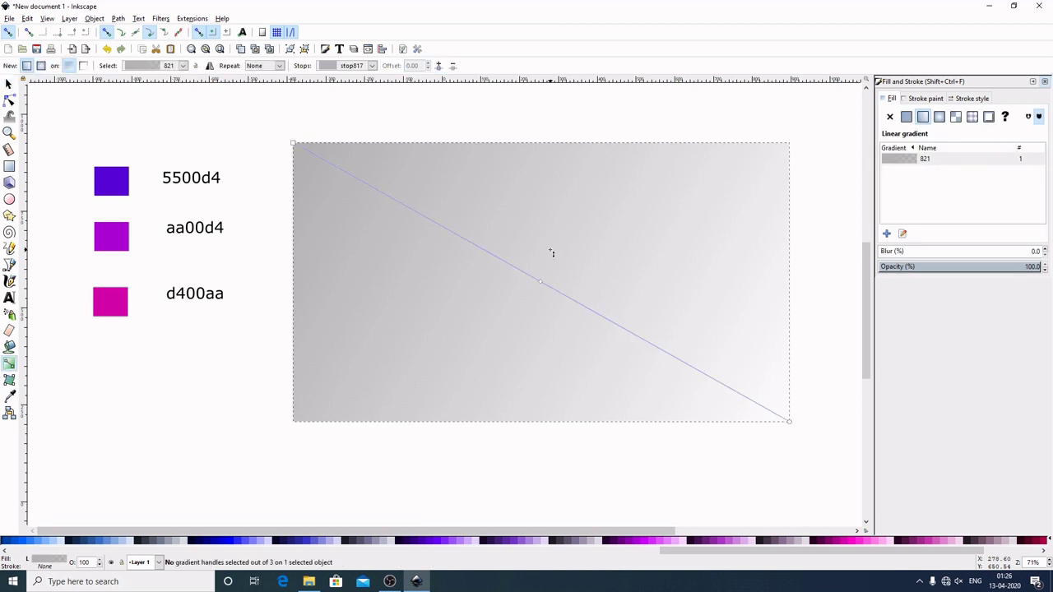
left_click(294, 144)
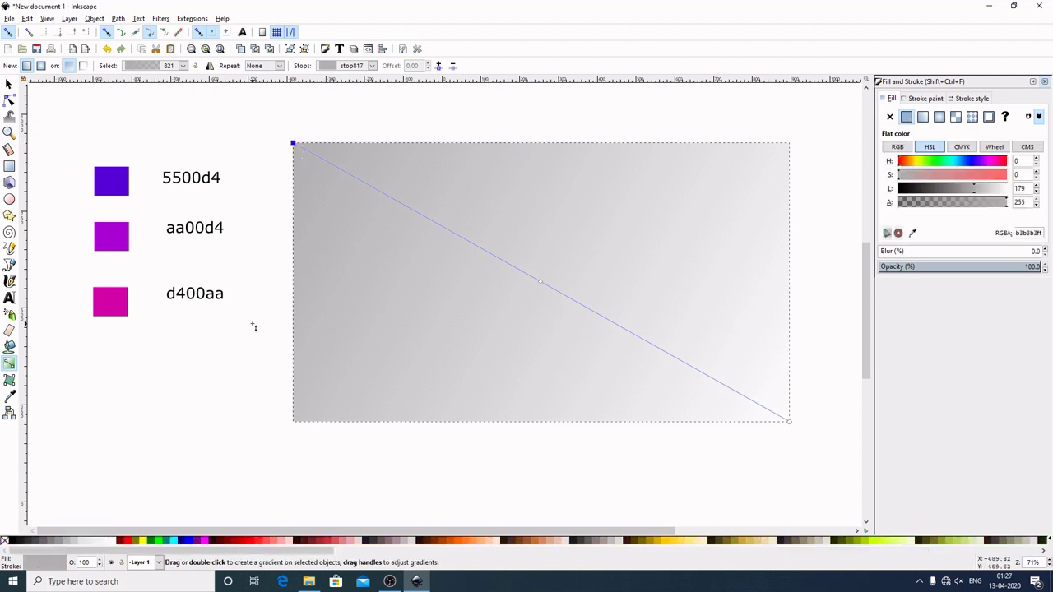
- Sample 5500d4, aa00d4 and d400aa from the squares into the start, middle and end stops
left_click(10, 397)
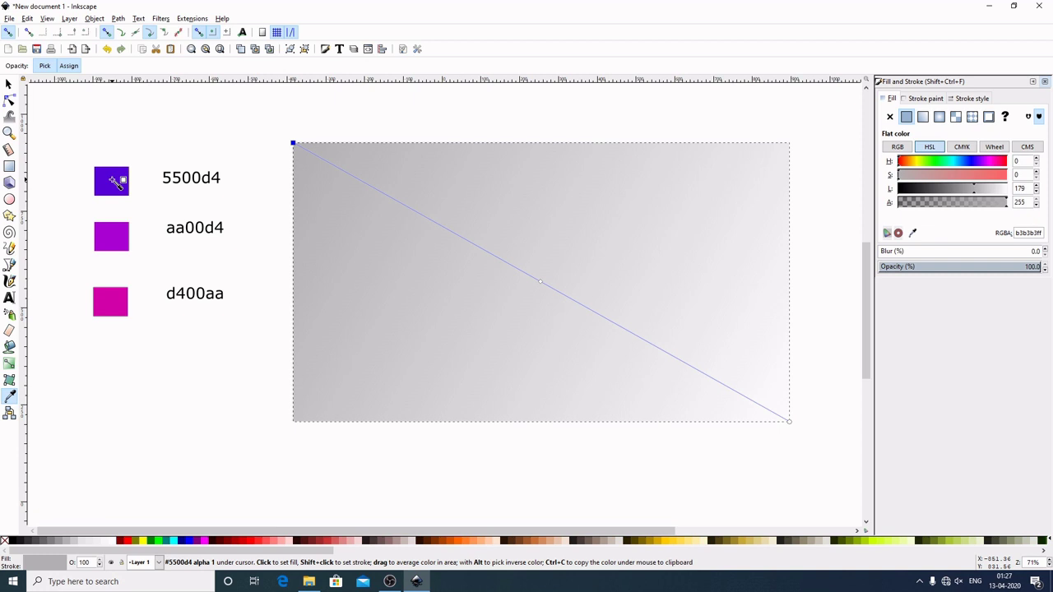
left_click_drag(116, 181, 118, 183)
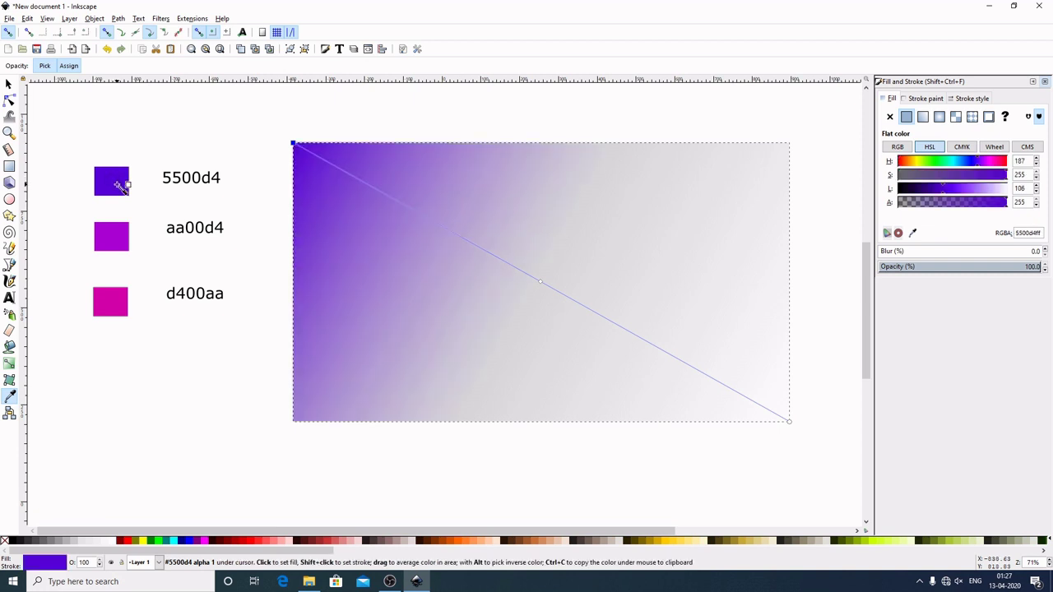
left_click(541, 282)
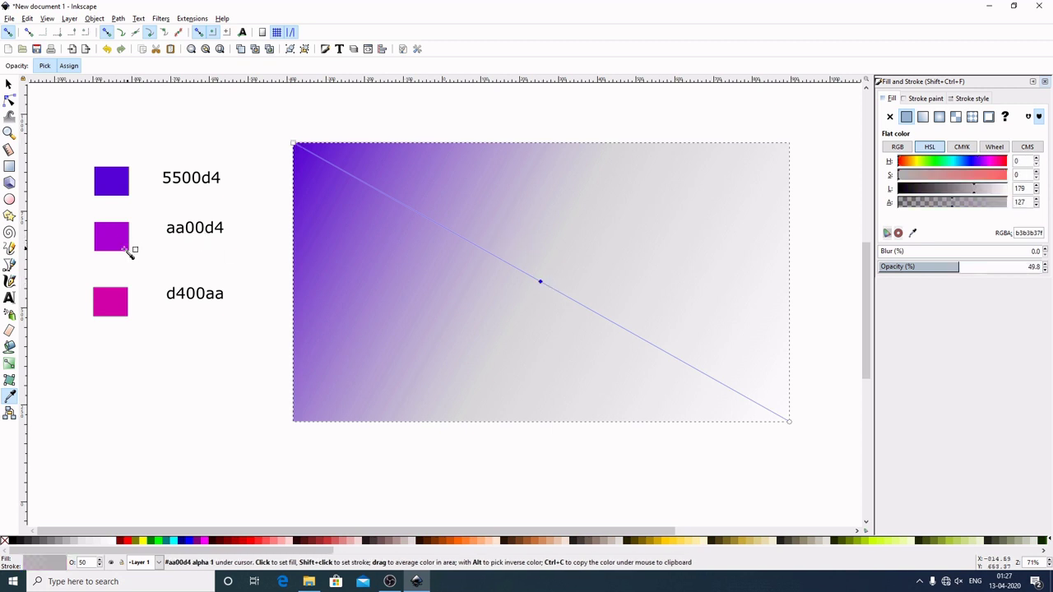
left_click_drag(118, 236, 117, 241)
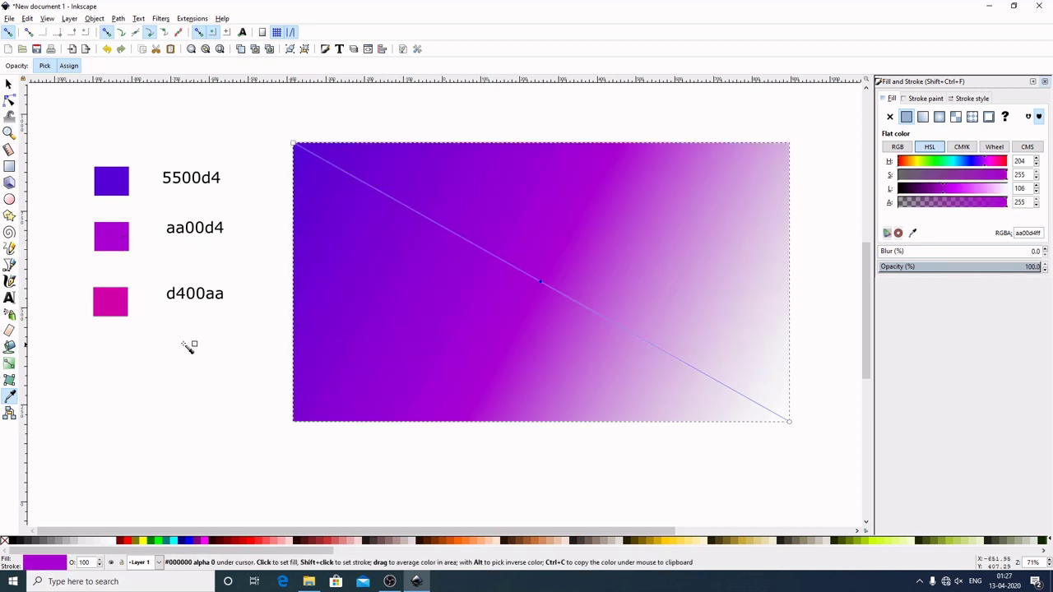
left_click(791, 423)
left_click_drag(111, 302, 116, 307)
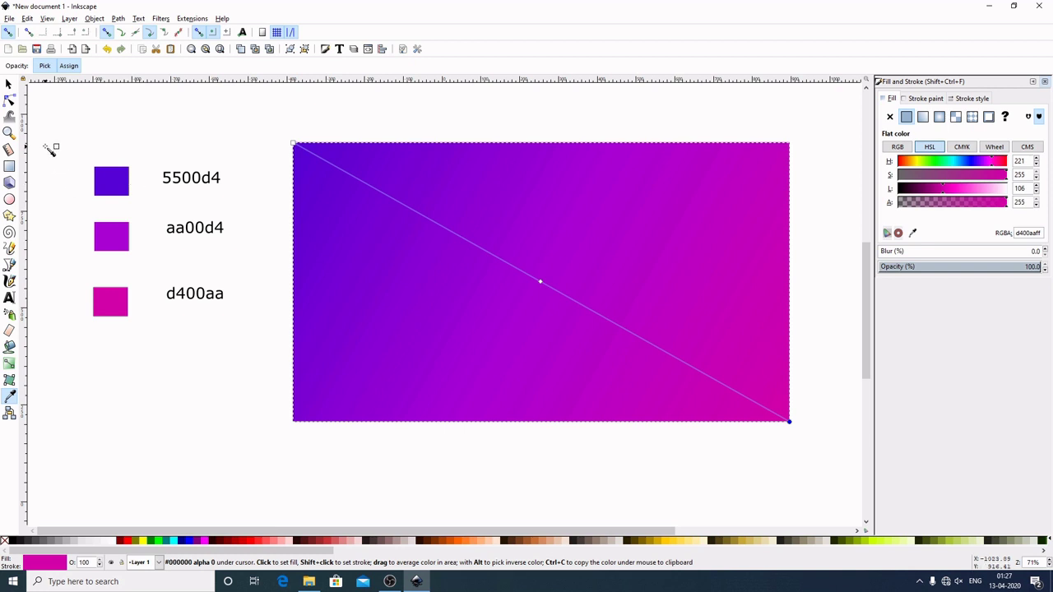
left_click(8, 84)
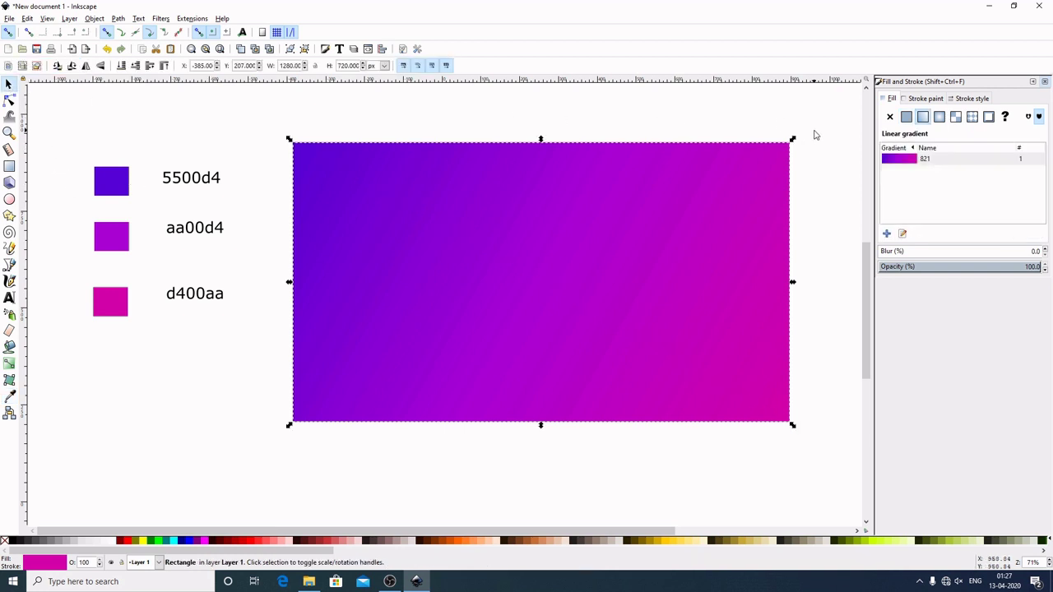
- Type 'GRADIENT' below the rectangle, move it to the rectangle's centre and colour it white
left_click(795, 184)
scroll(811, 218, "down", 1)
left_click_drag(814, 219, 716, 205)
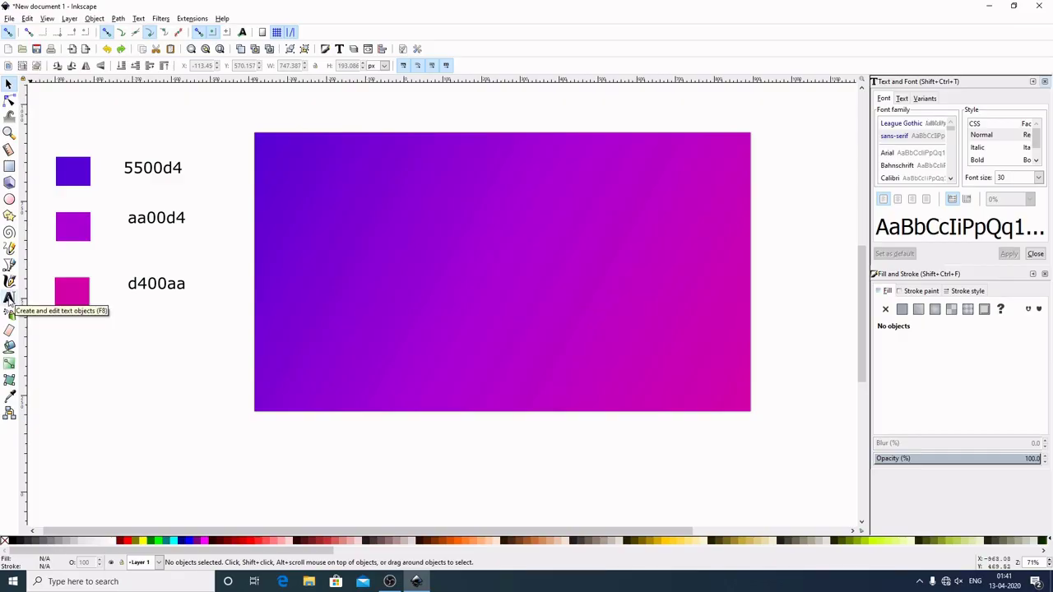
left_click(9, 300)
left_click(315, 452)
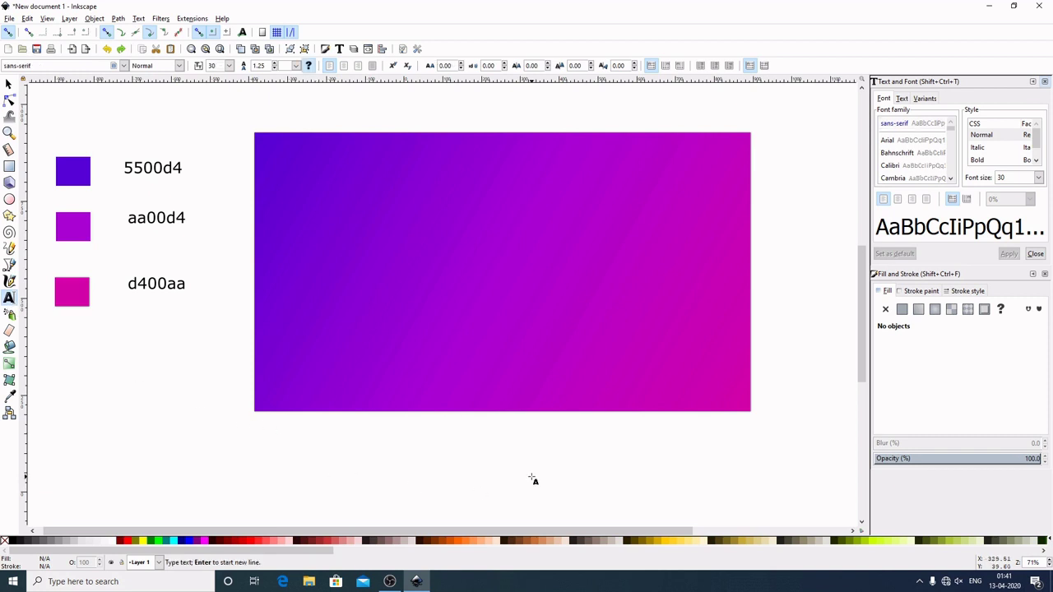
type("GRADI")
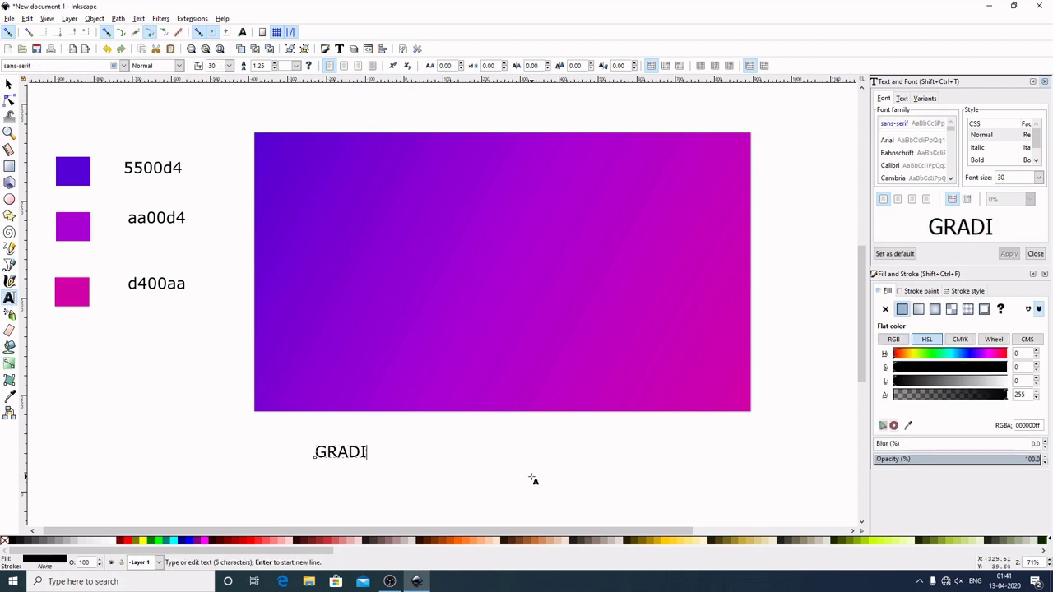
type("ENT")
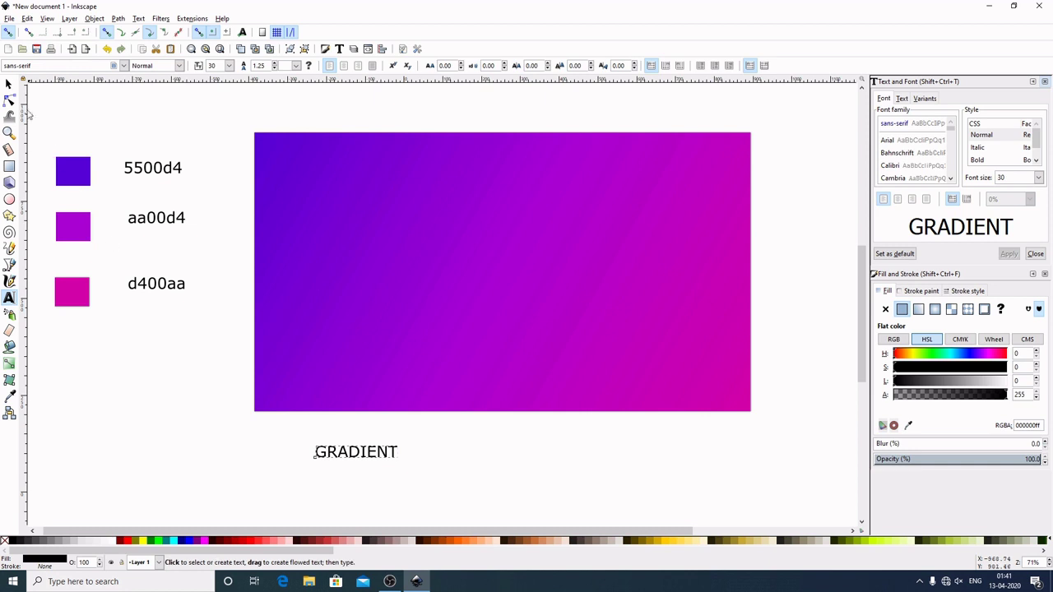
left_click(9, 83)
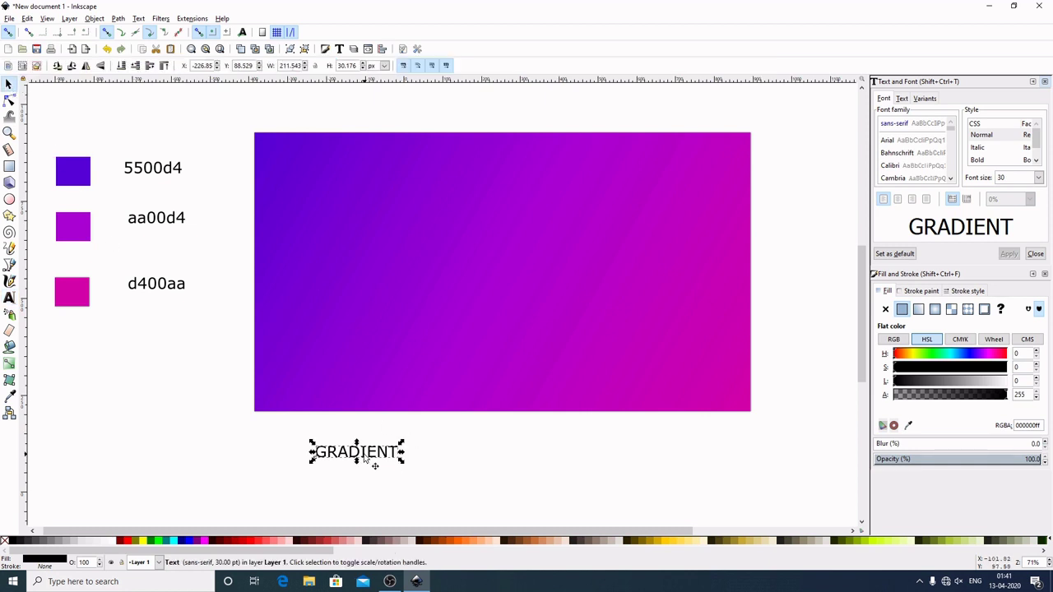
left_click_drag(365, 458, 478, 269)
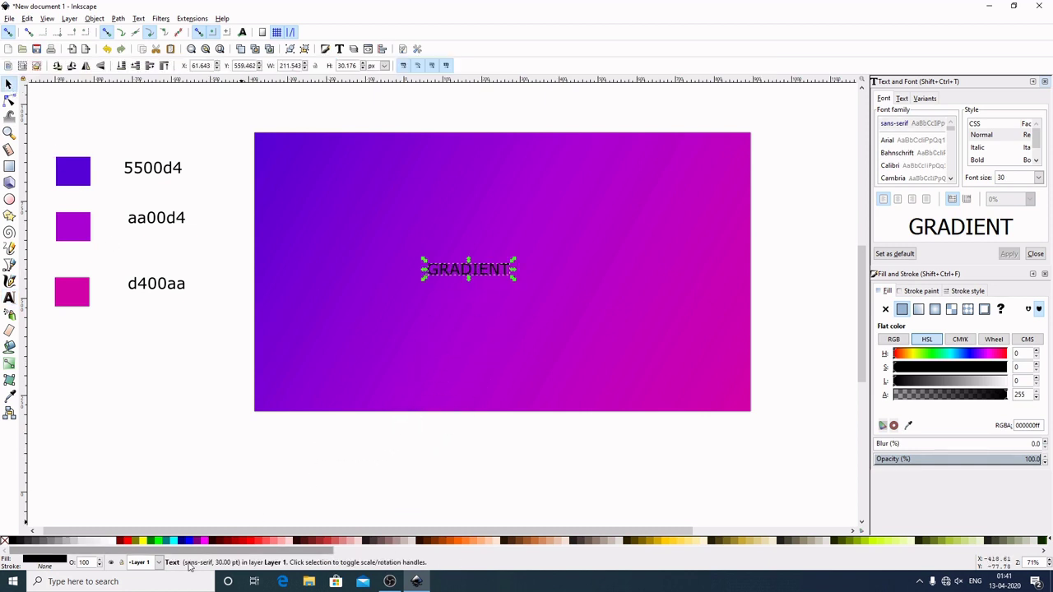
left_click(114, 543)
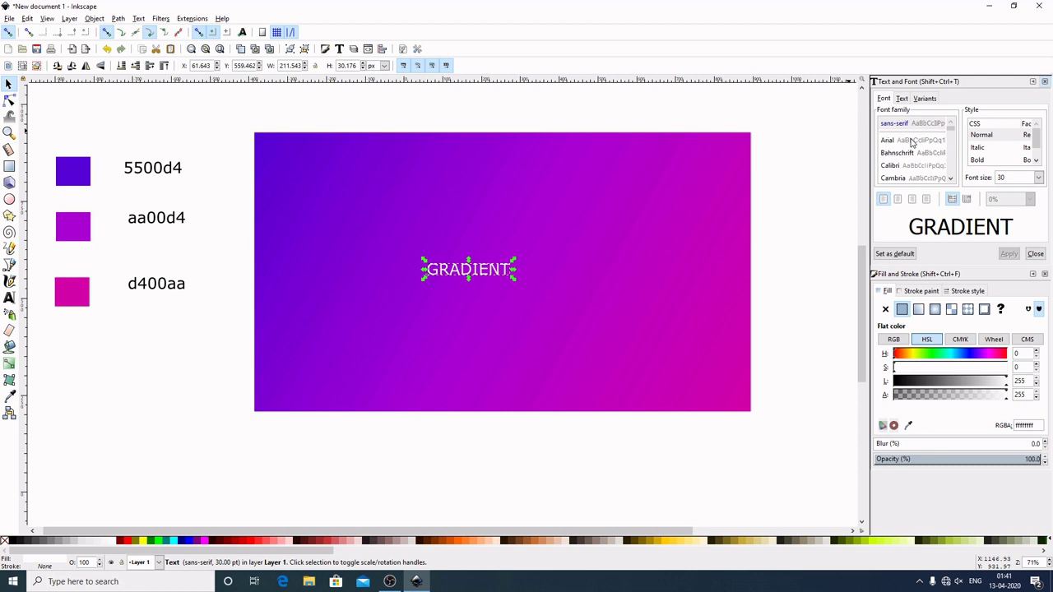
- Apply the League Gothic font family to the 30 pt GRADIENT title
scroll(913, 144, "down", 5)
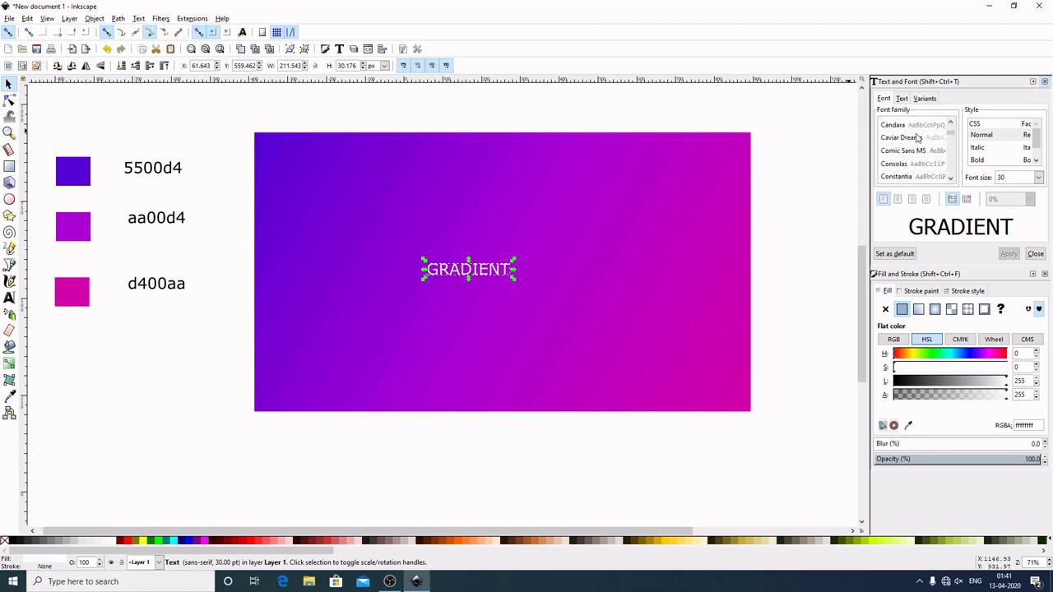
scroll(918, 140, "down", 5)
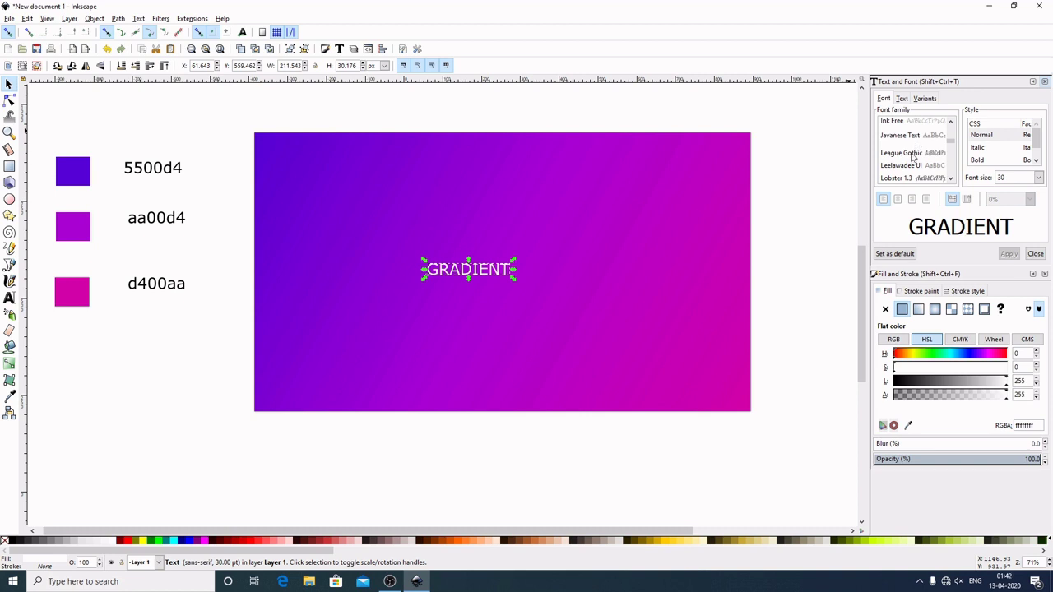
left_click(912, 155)
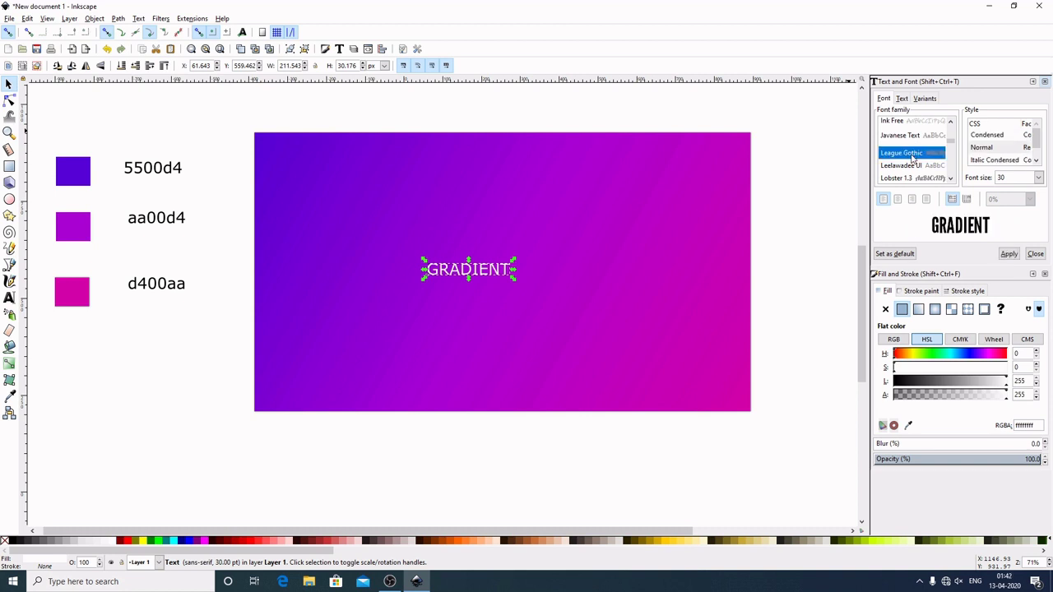
left_click(1009, 254)
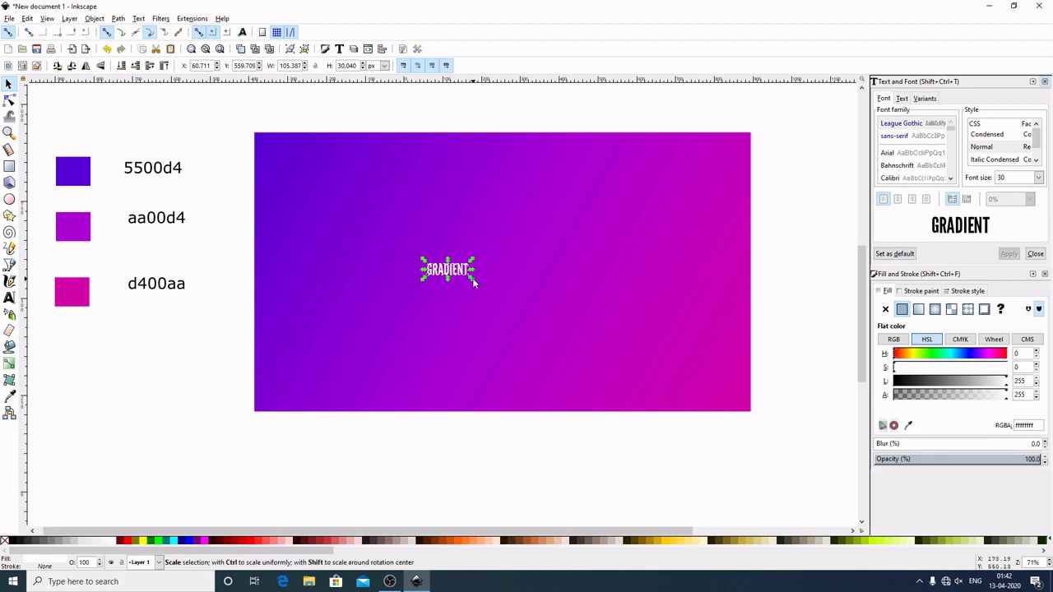
- Enlarge the GRADIENT title to about 179.76 pt and move it toward the rectangle's upper centre
left_click_drag(475, 280, 571, 326)
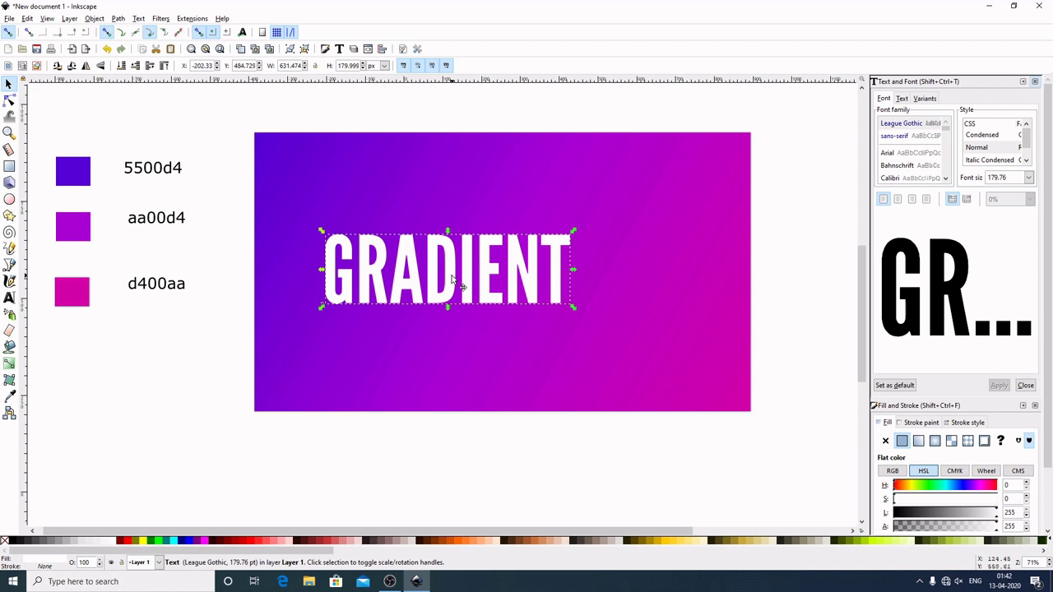
left_click_drag(457, 280, 518, 241)
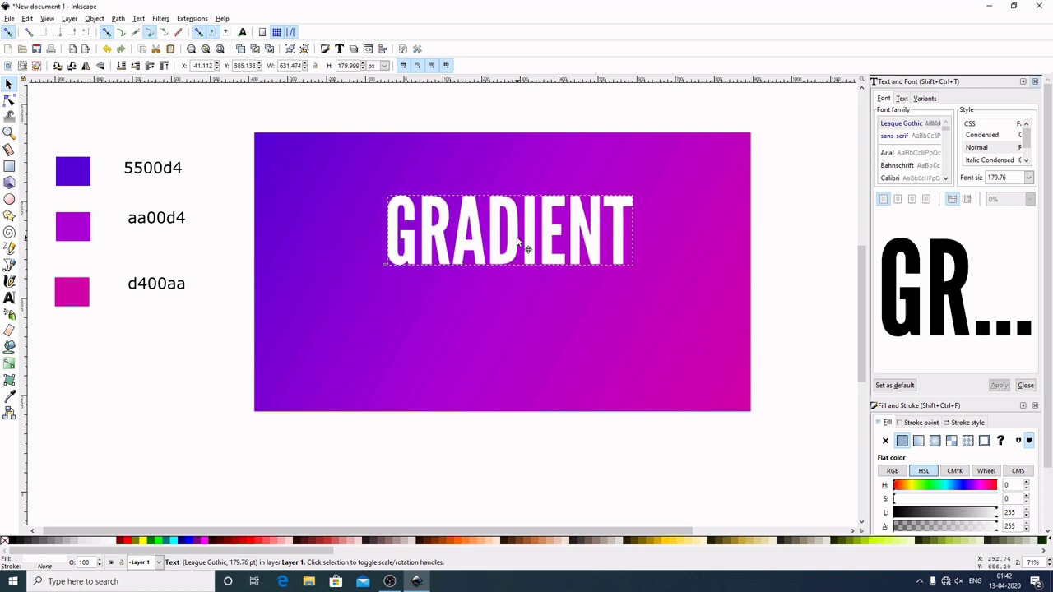
left_click(807, 237)
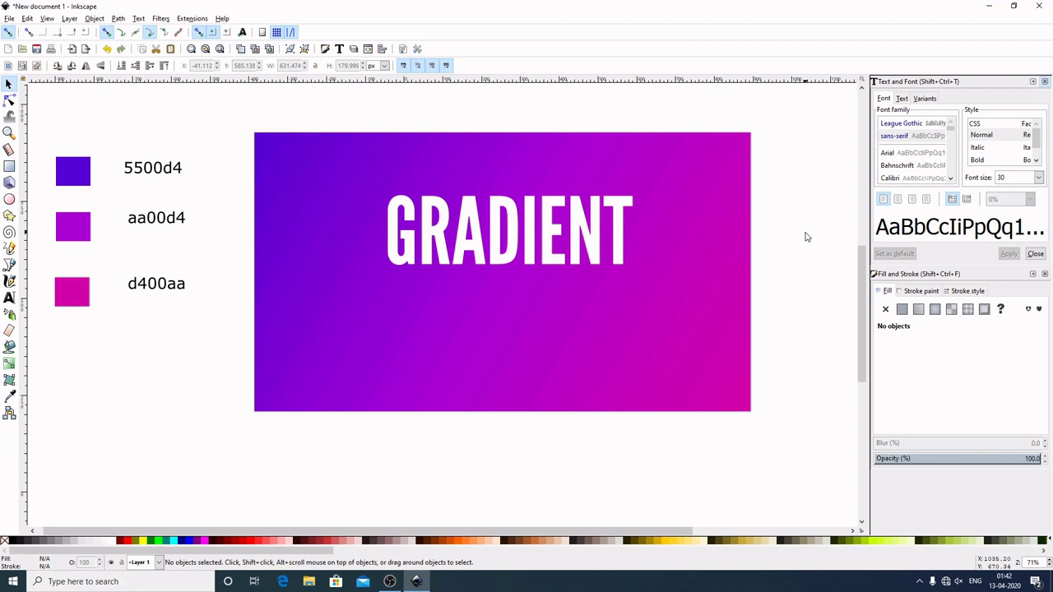
- Nudge the GRADIENT title slightly right, then zoom to inspect the design
left_click(514, 243)
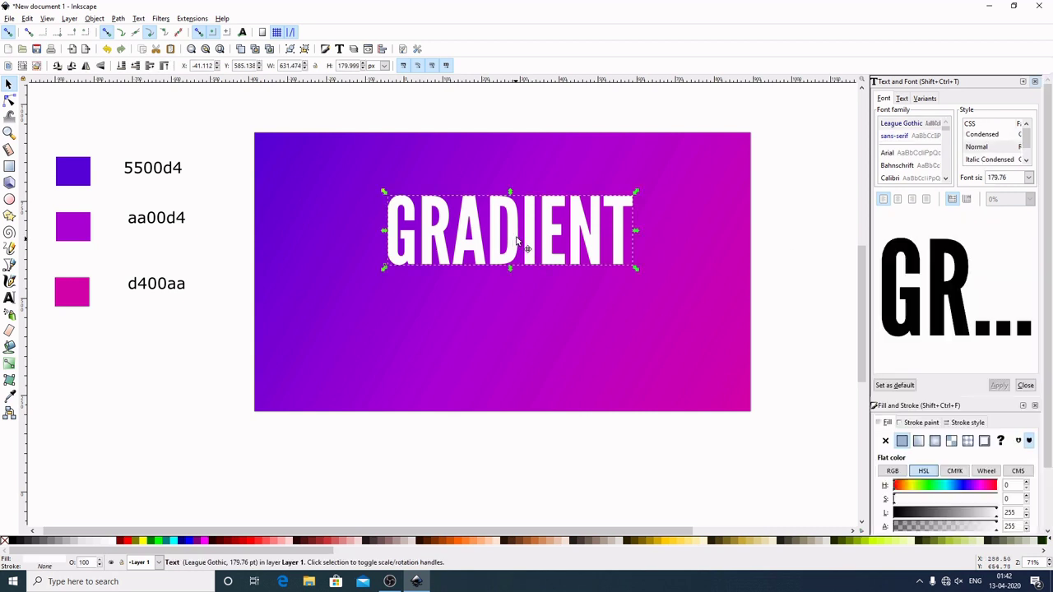
left_click_drag(514, 239, 519, 233)
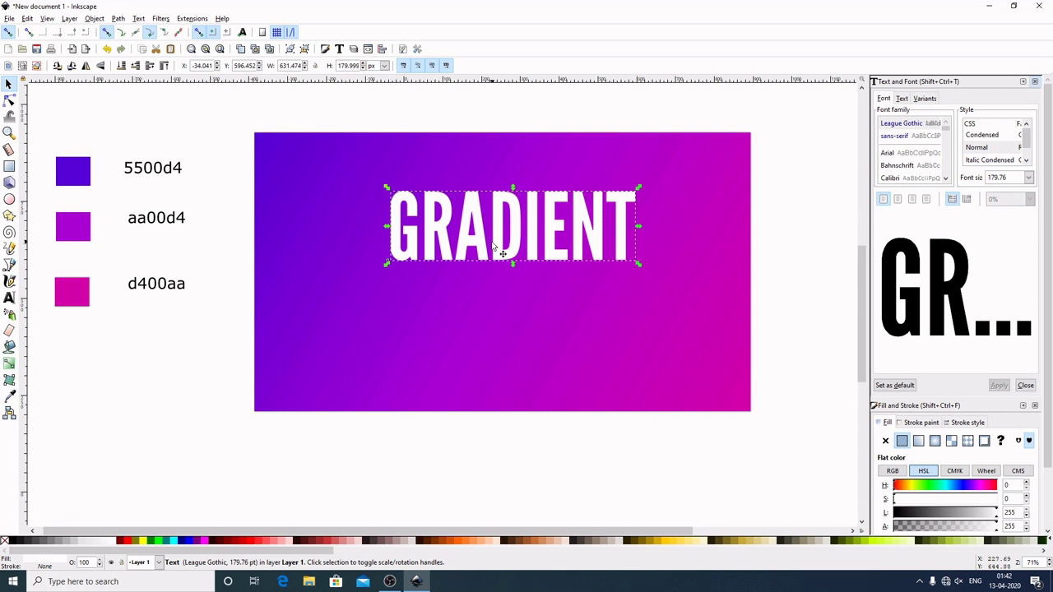
left_click(774, 222)
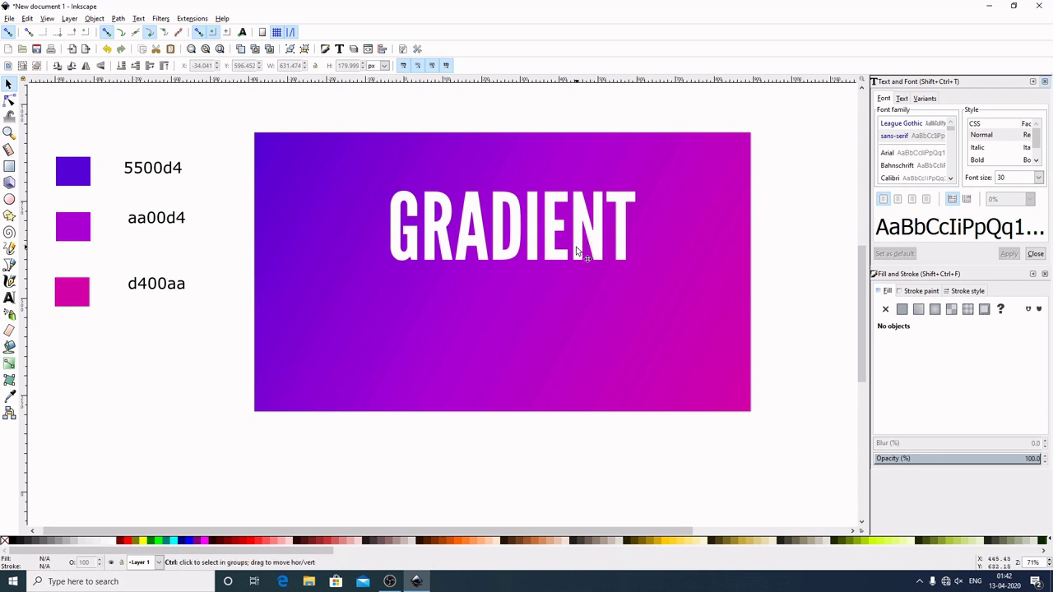
scroll(576, 254, "up", 2, "ctrl")
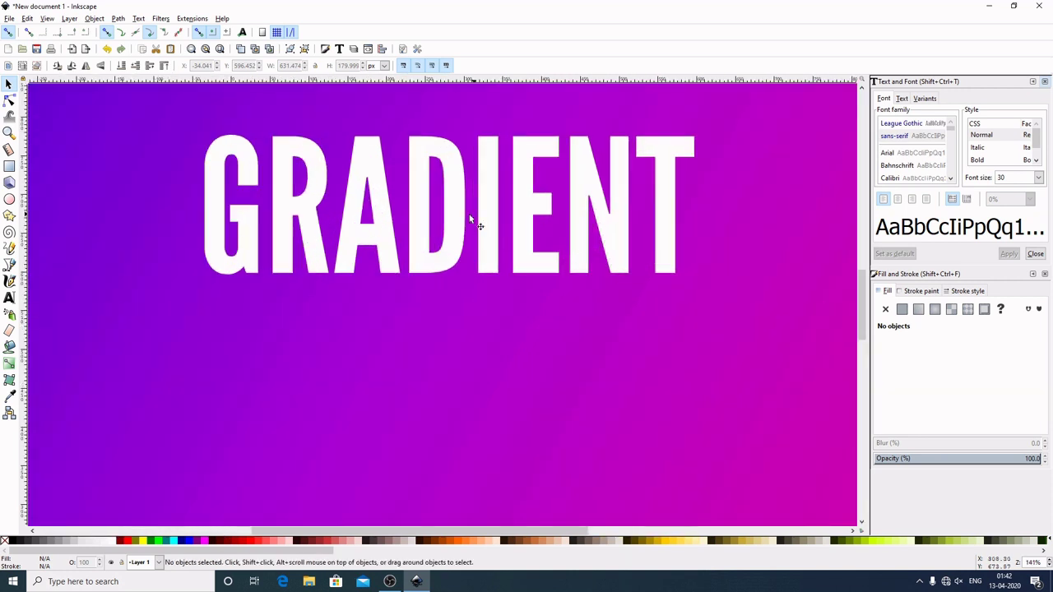
scroll(540, 229, "down", 3)
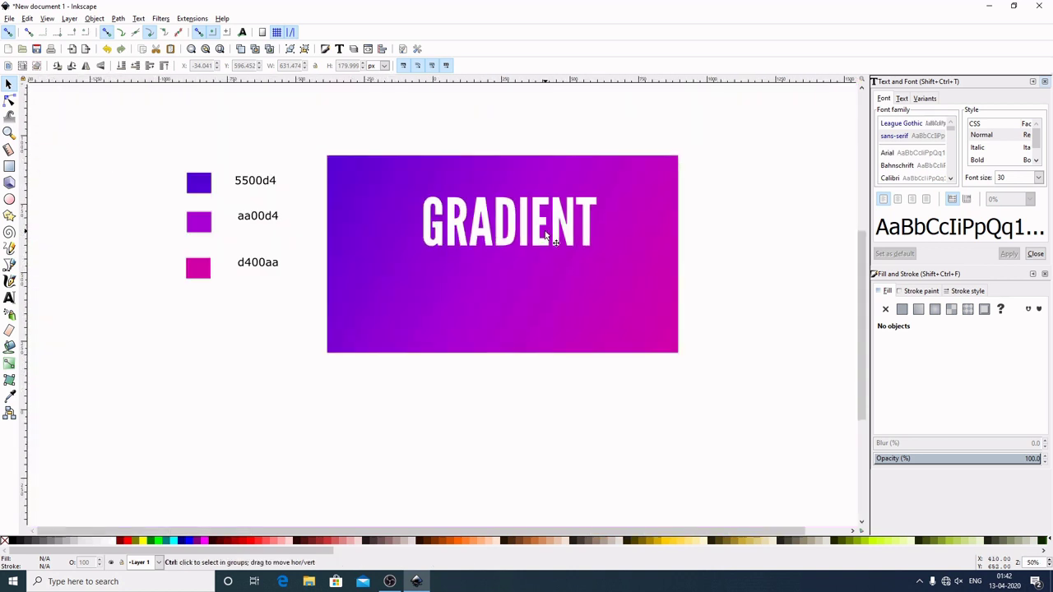
- Give the GRADIENT title letter spacing of 10 and move it up and left
left_click(540, 229)
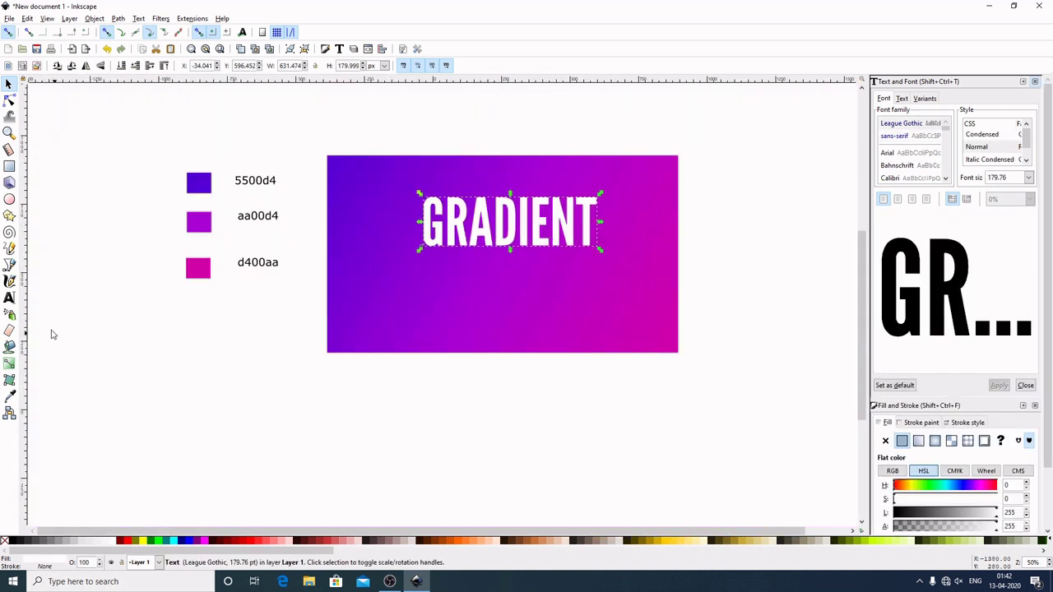
left_click(9, 298)
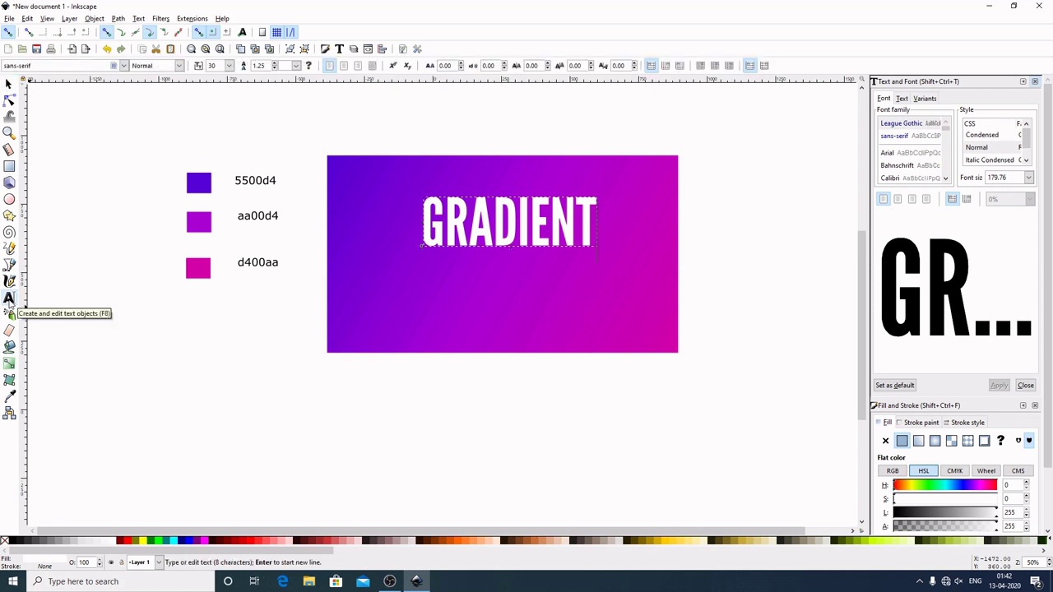
left_click(445, 66)
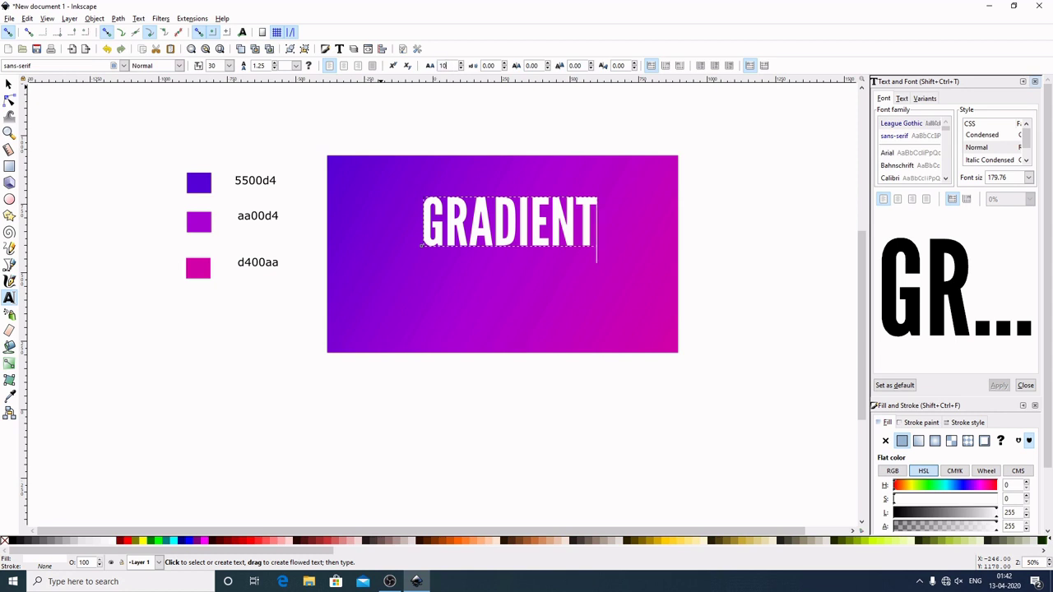
key("Return")
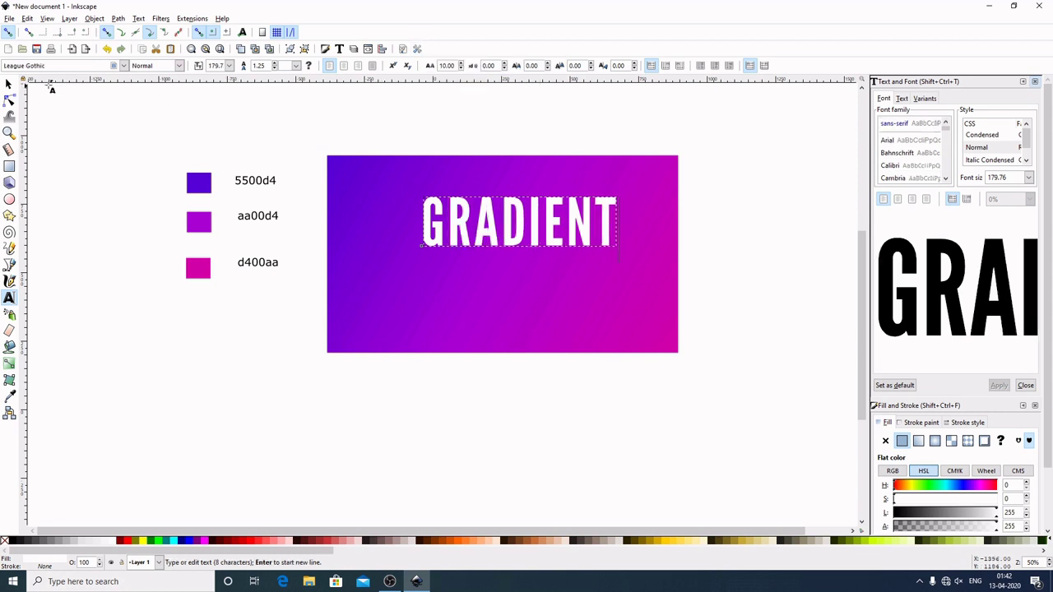
left_click(8, 84)
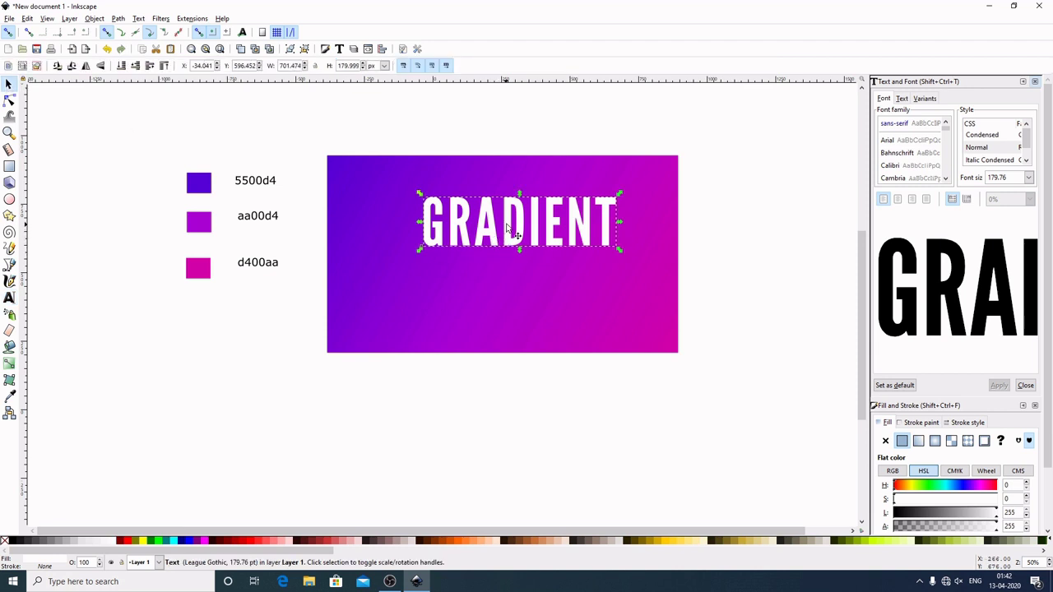
left_click_drag(511, 232, 495, 225)
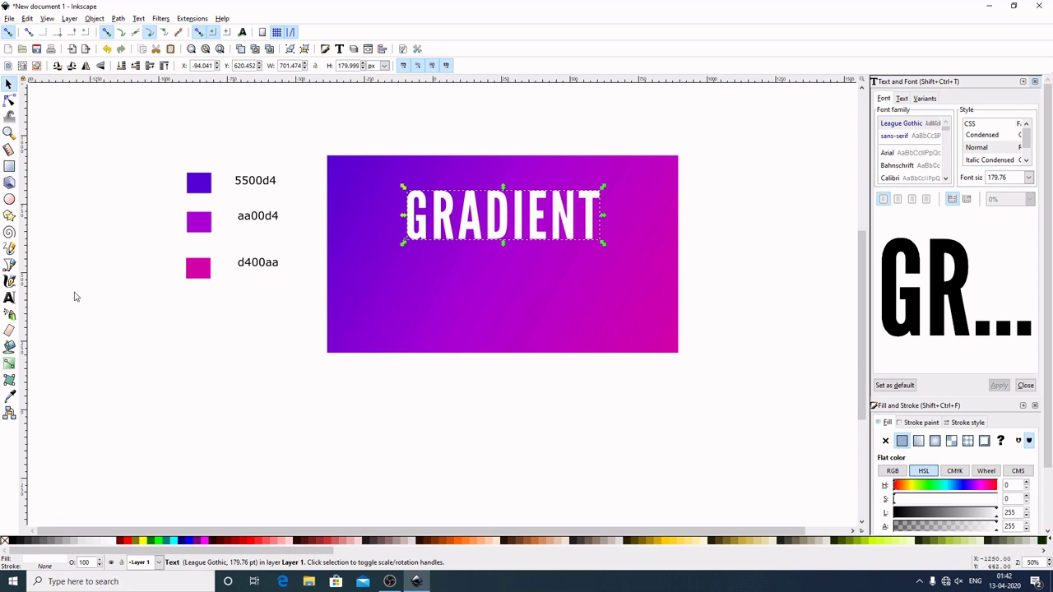
- Tighten the title's letter spacing to 8 and centre it near the rectangle's top
left_click(10, 298)
double_click(450, 65)
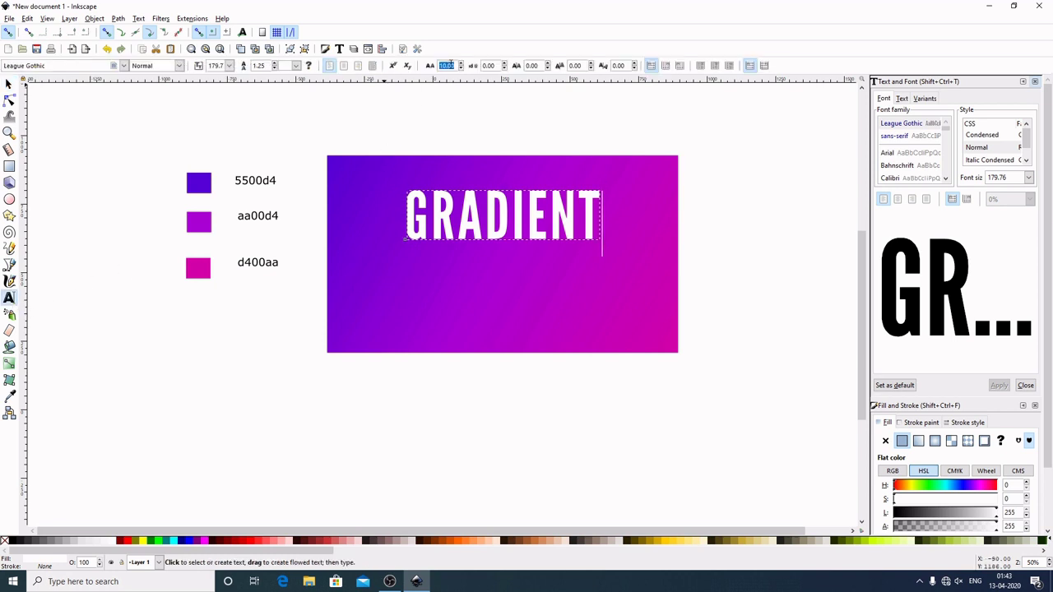
type("8")
key("Return")
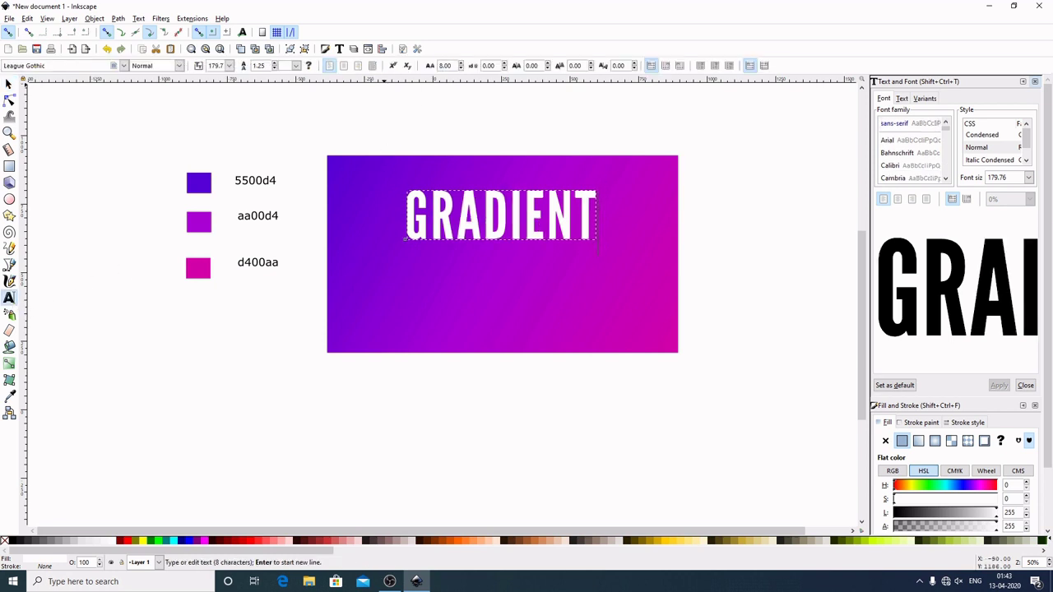
left_click(8, 83)
mouse_move(494, 225)
left_mouse_down()
mouse_move(506, 221)
mouse_move(494, 218)
left_mouse_up()
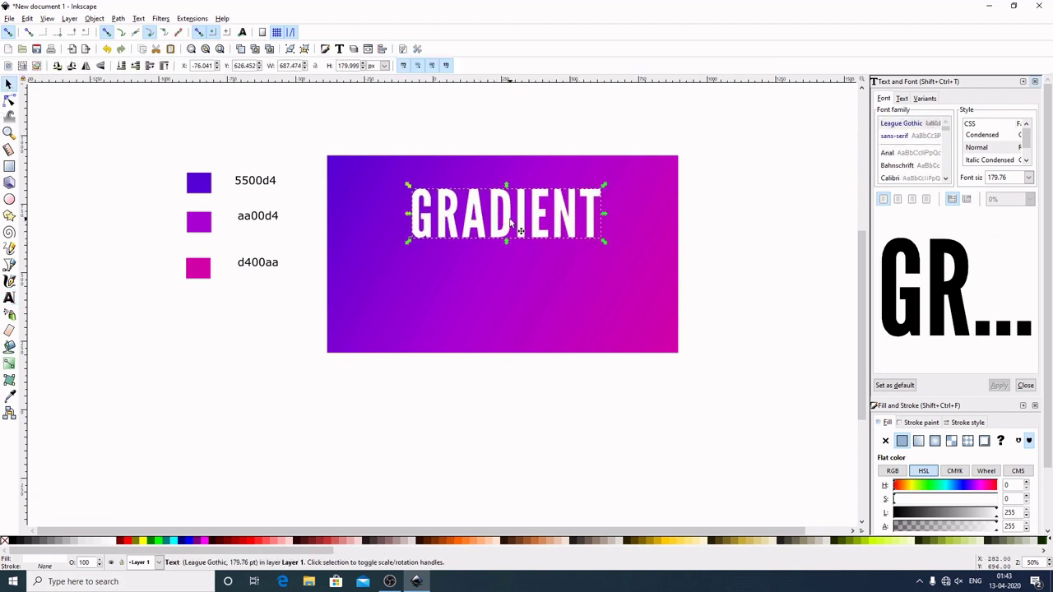
- Duplicate the GRADIENT text and move the copy below the original title
right_click(510, 219)
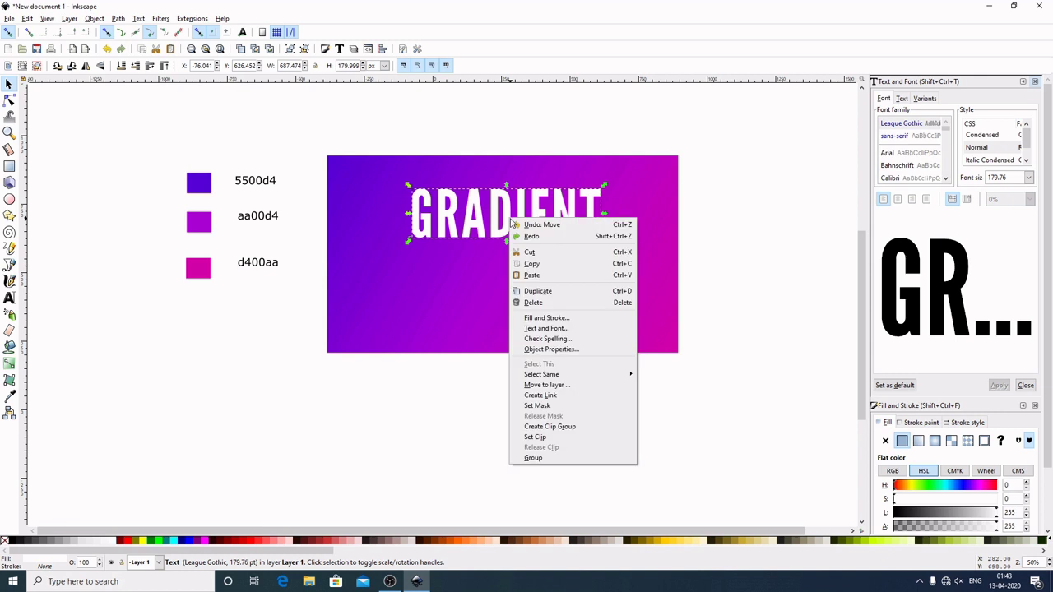
left_click(537, 291)
left_click_drag(533, 234, 539, 308)
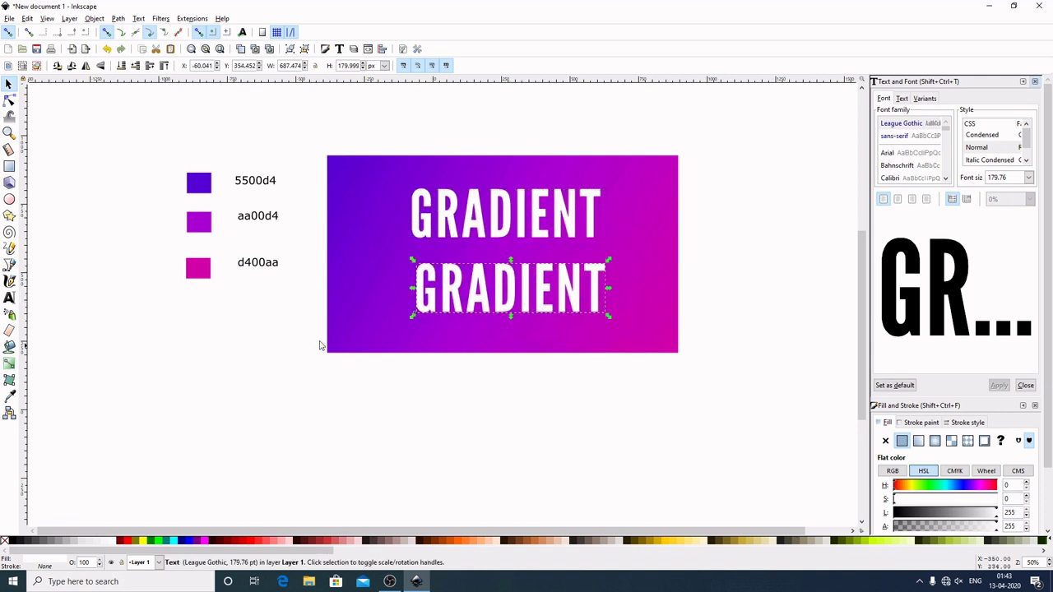
- Retype the copy as 'BACKGROUND' and shift it left under GRADIENT
left_click(10, 300)
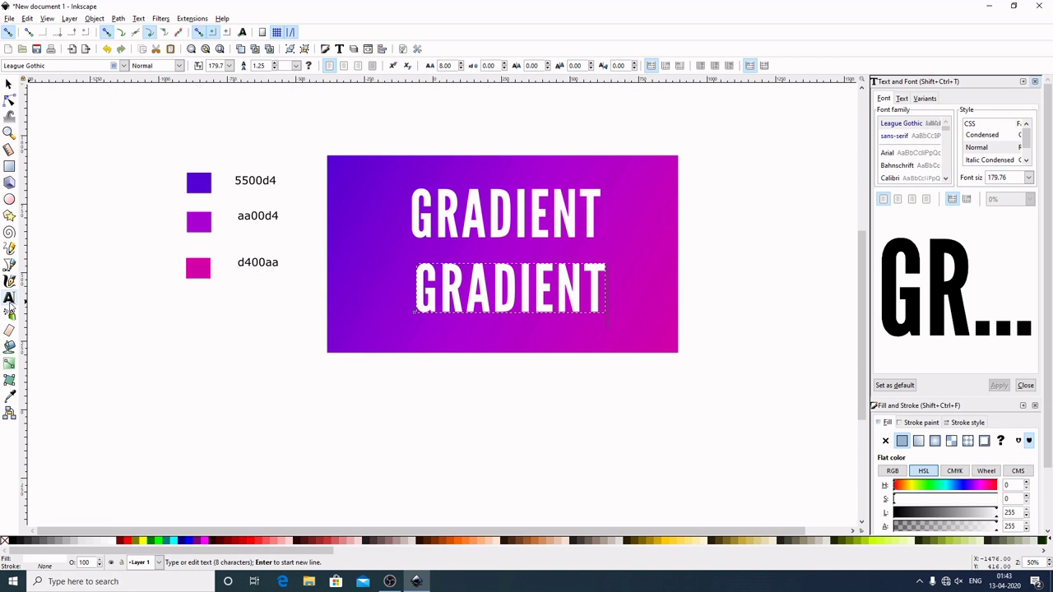
key("BackSpace")
key("BackSpace")
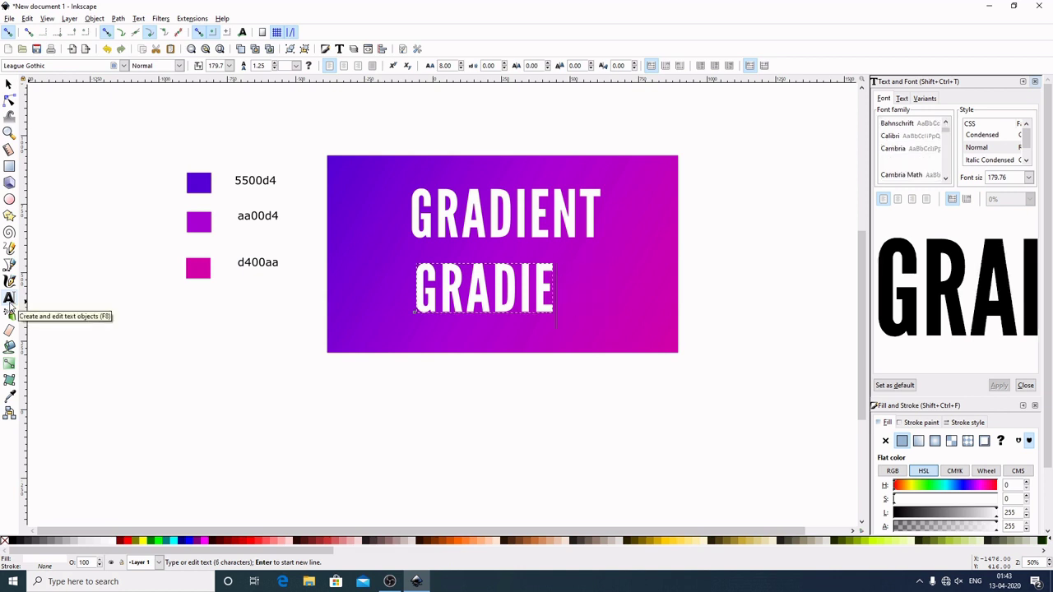
key("BackSpace")
key("BackSpace")
key("BackSpace")
key("BackSpace")
key("BackSpace")
key("BackSpace")
type("B")
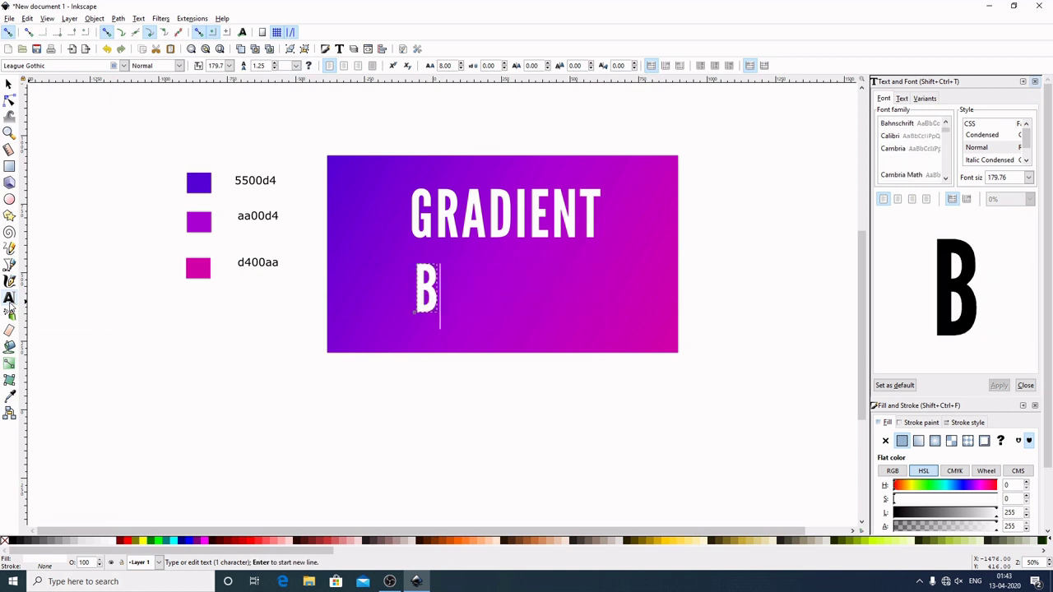
type("ACKGROU")
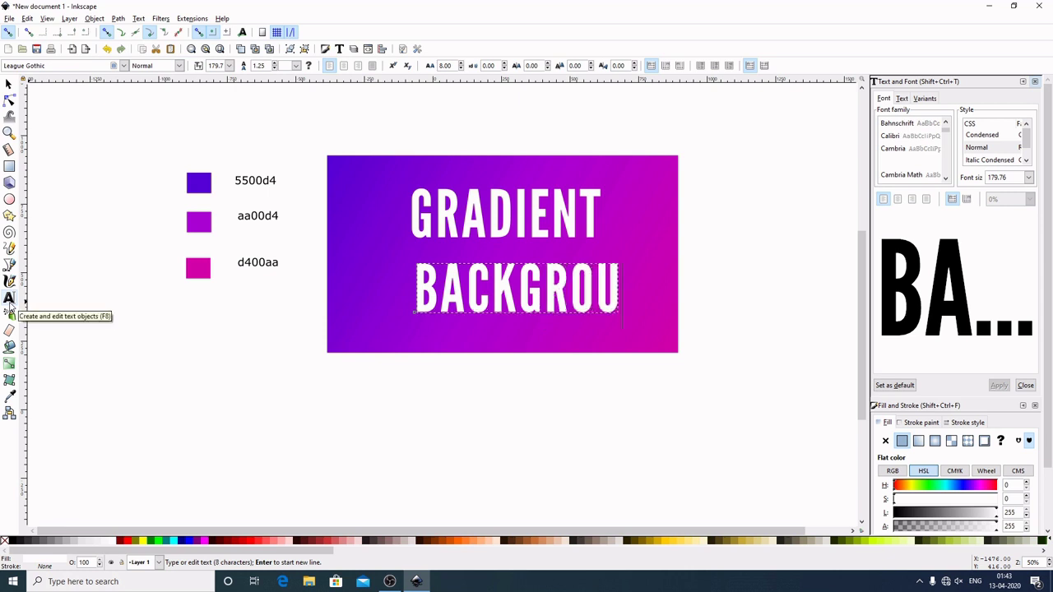
type("ND")
left_click(8, 83)
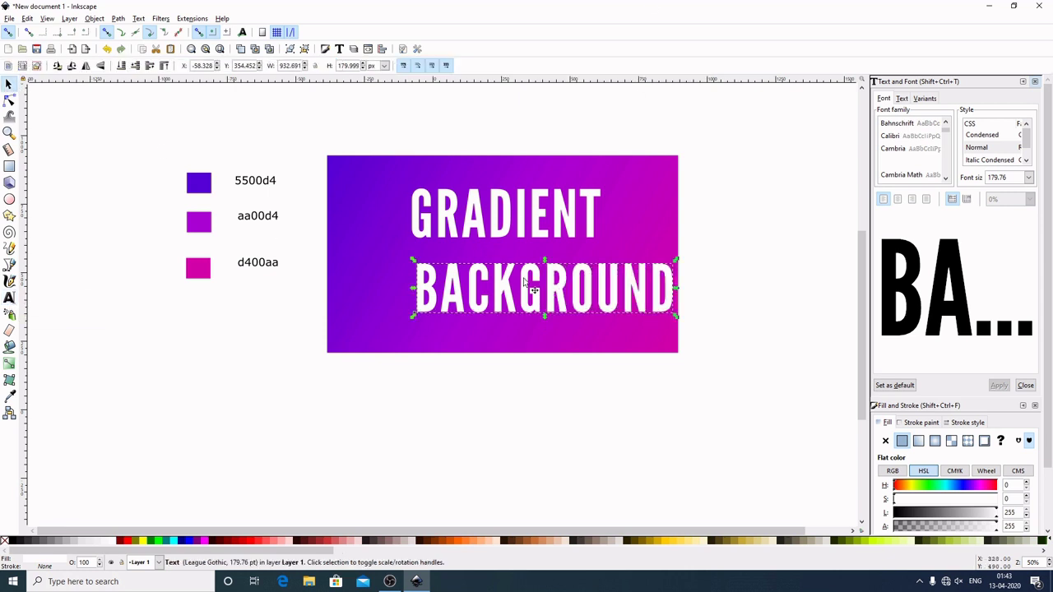
left_click_drag(524, 282, 486, 282)
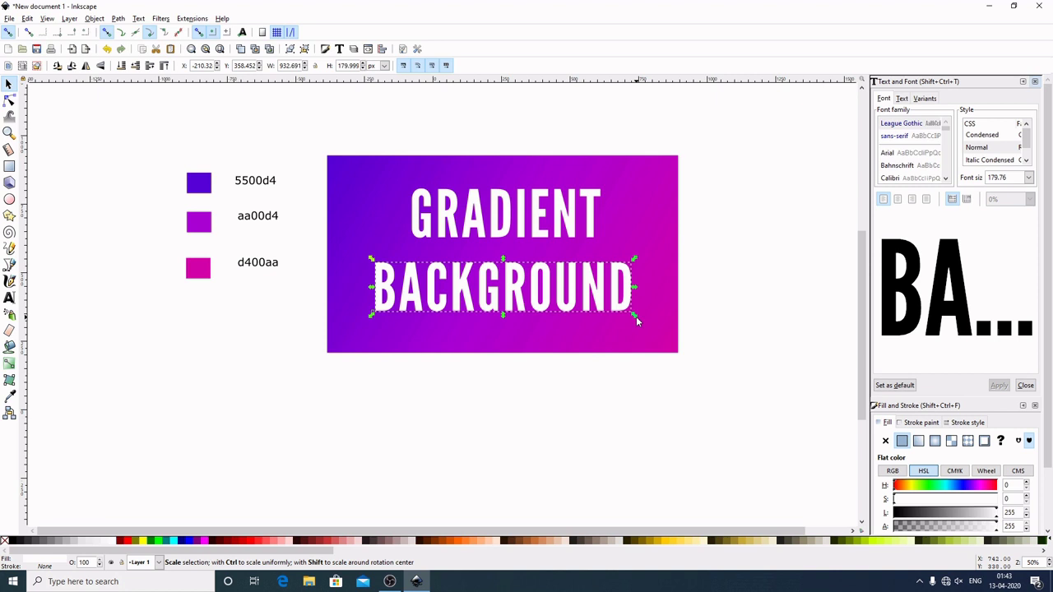
- Scale BACKGROUND down to about 121.94 pt, then move both title lines down slightly together
left_click_drag(636, 316, 552, 280)
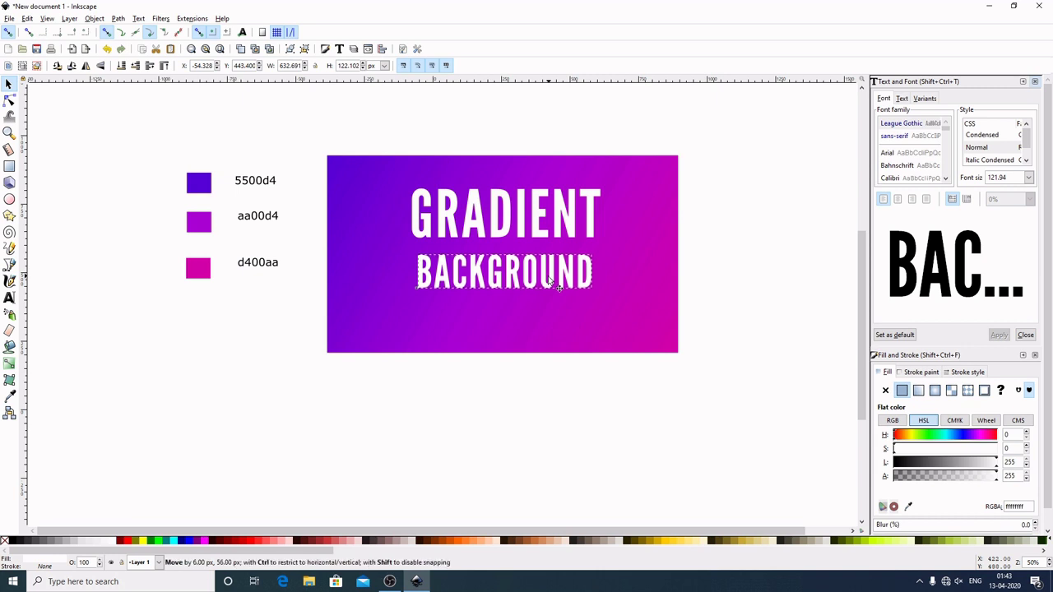
left_click(534, 232)
left_click(536, 235)
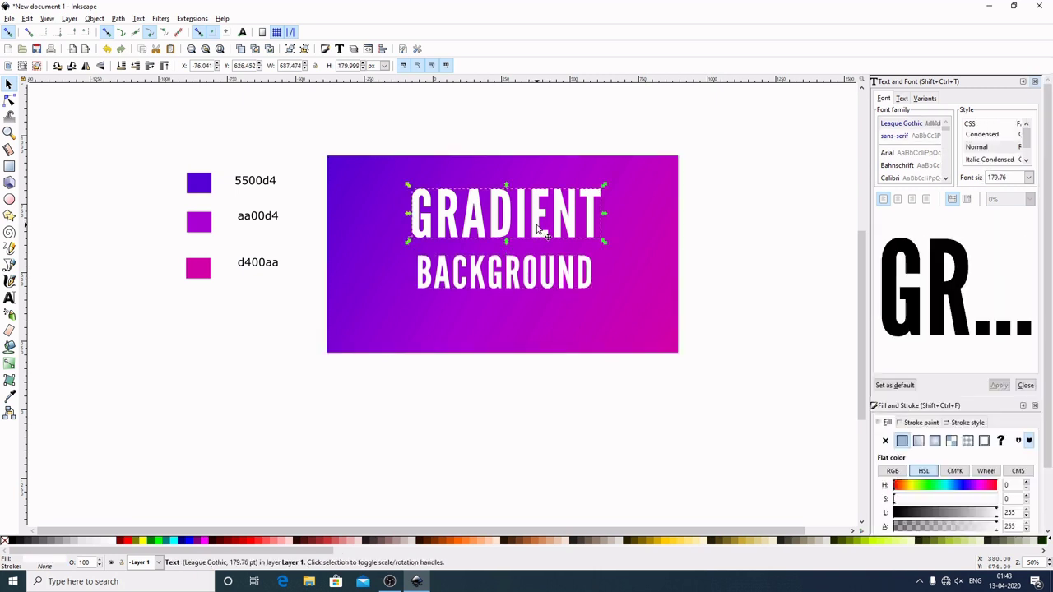
left_click(546, 284, "shift")
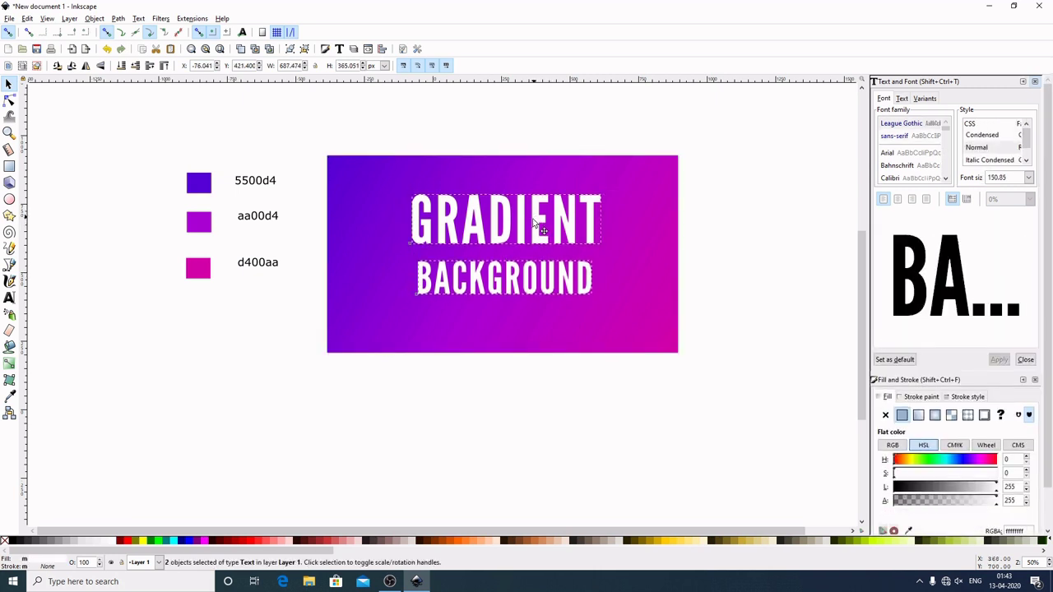
left_click_drag(537, 221, 539, 234)
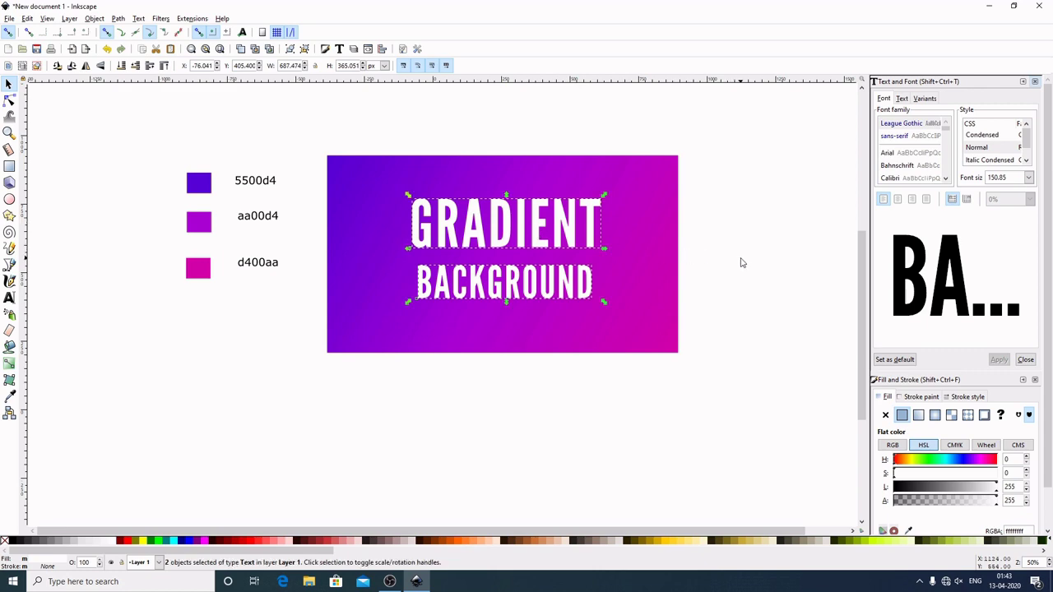